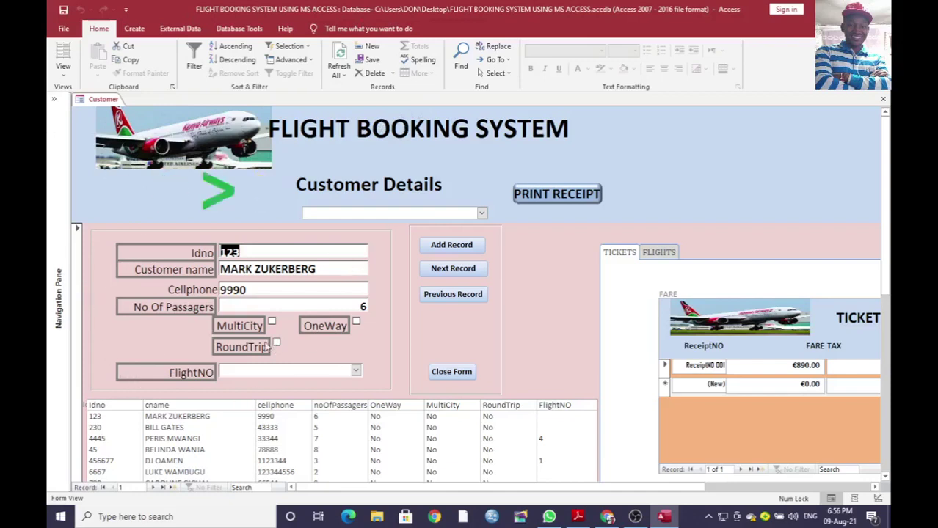
Step: Start a new customer record and enter the Idno and the customer's full name in capitals
click(450, 248)
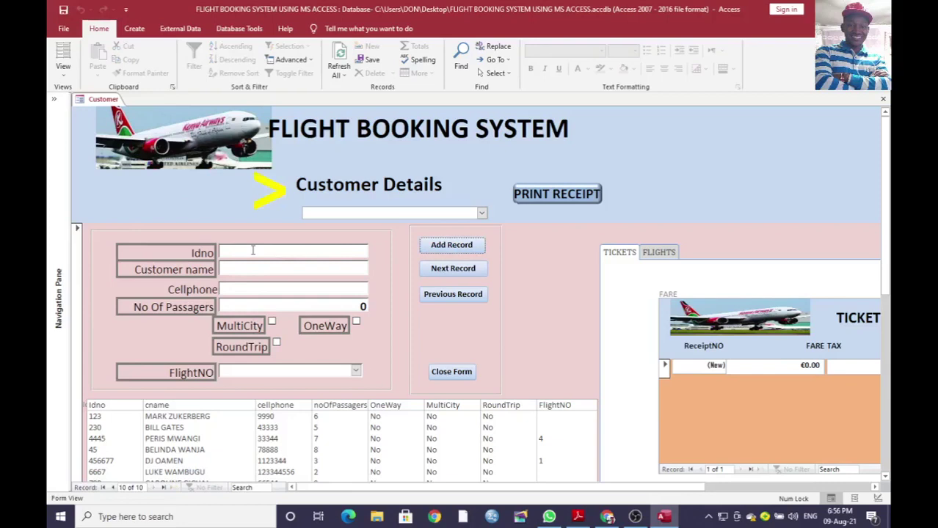
text(44555)
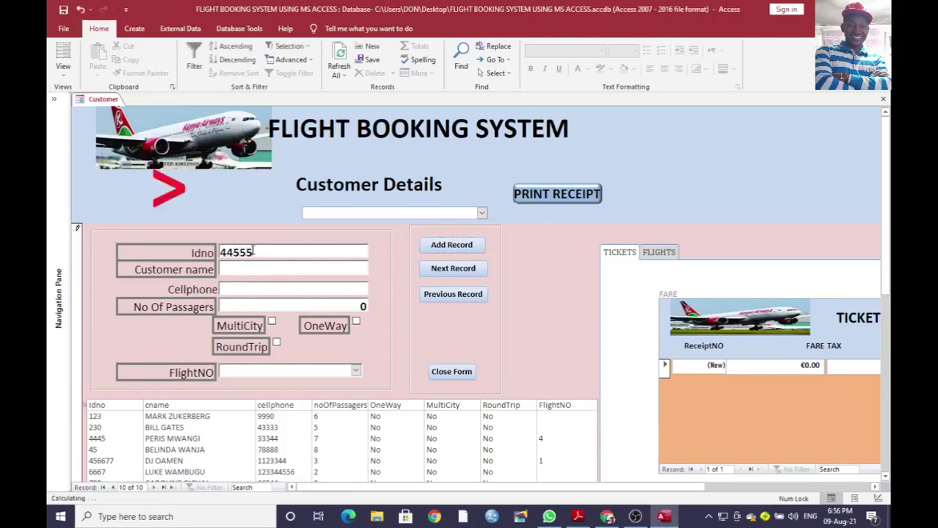
click(254, 269)
text(eu)
key(BackSpace)
key(BackSpace)
key(Caps_Lock)
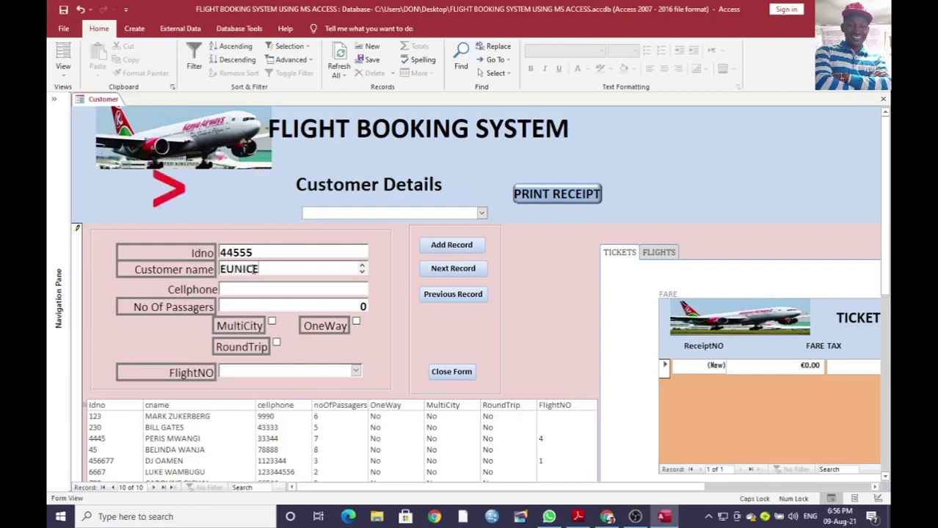
Step: Fill in the cellphone number, 4 passengers, OneWay and FlightNO 5, then save the booking
click(232, 292)
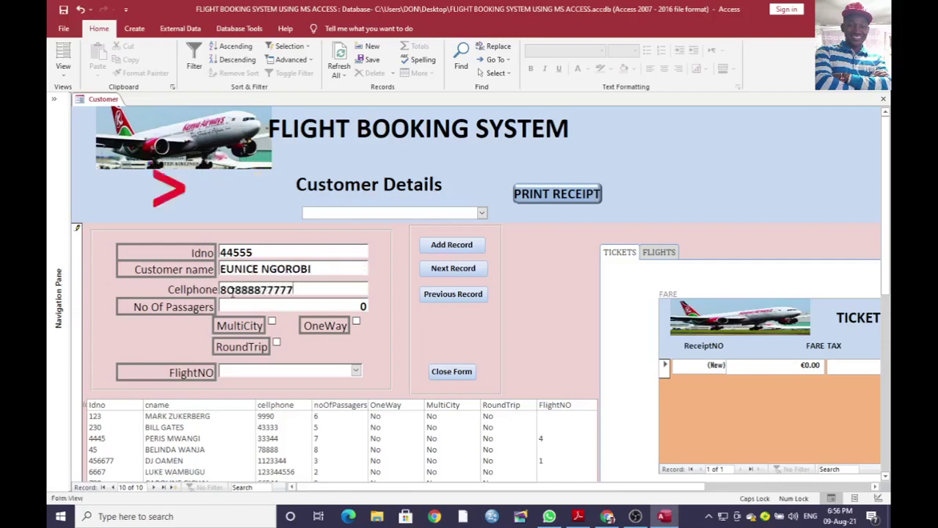
key(Tab)
text(4)
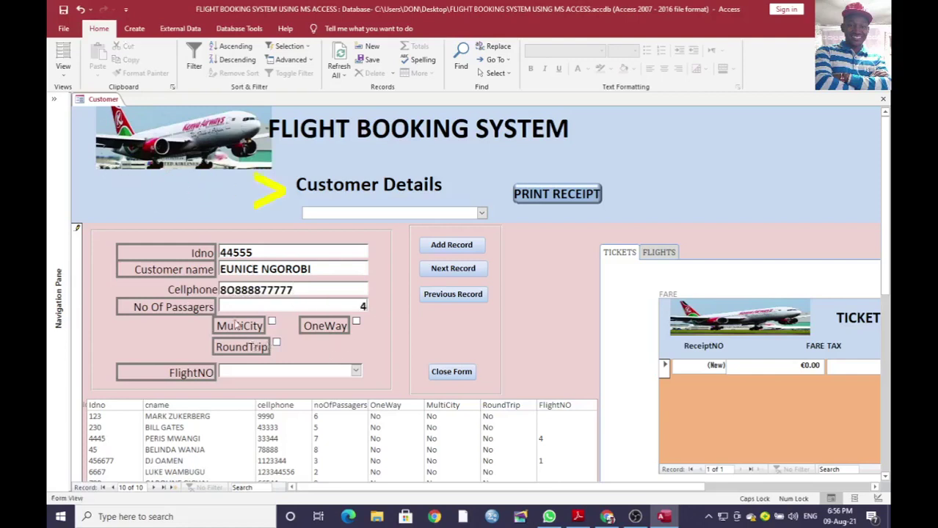
click(356, 322)
click(355, 370)
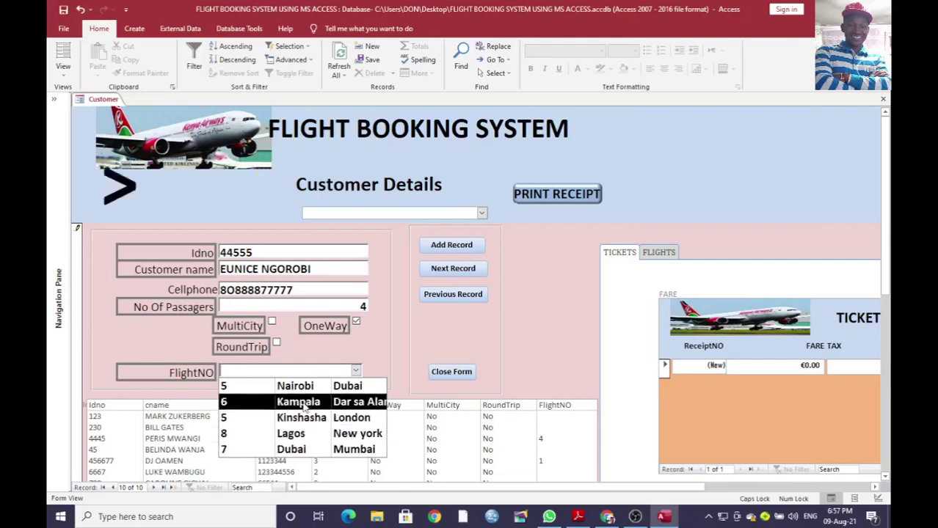
click(311, 394)
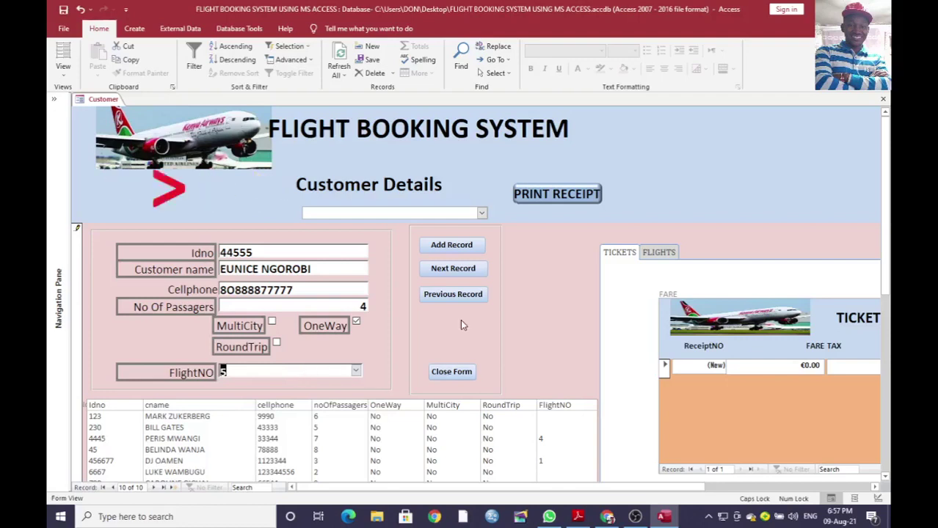
click(453, 269)
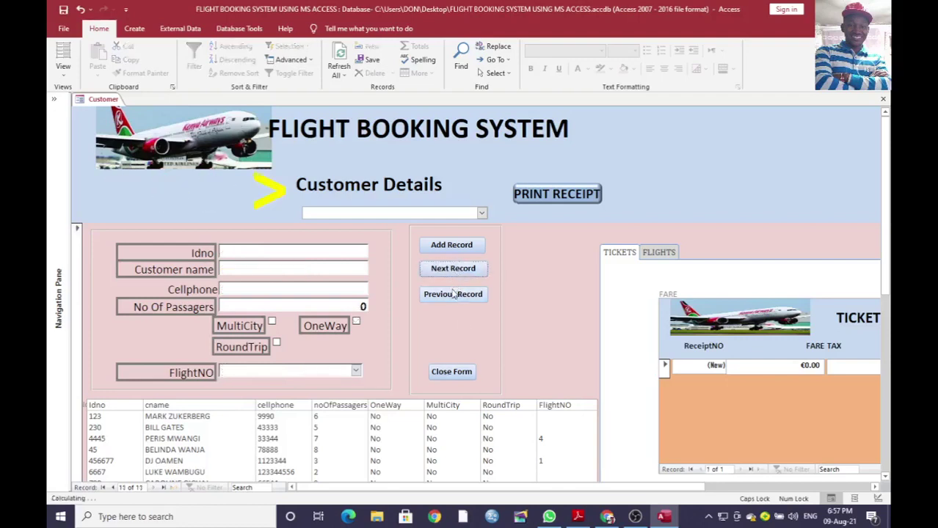
Step: Return to the saved booking, refresh all records, and check the new customer rows in the list
click(452, 295)
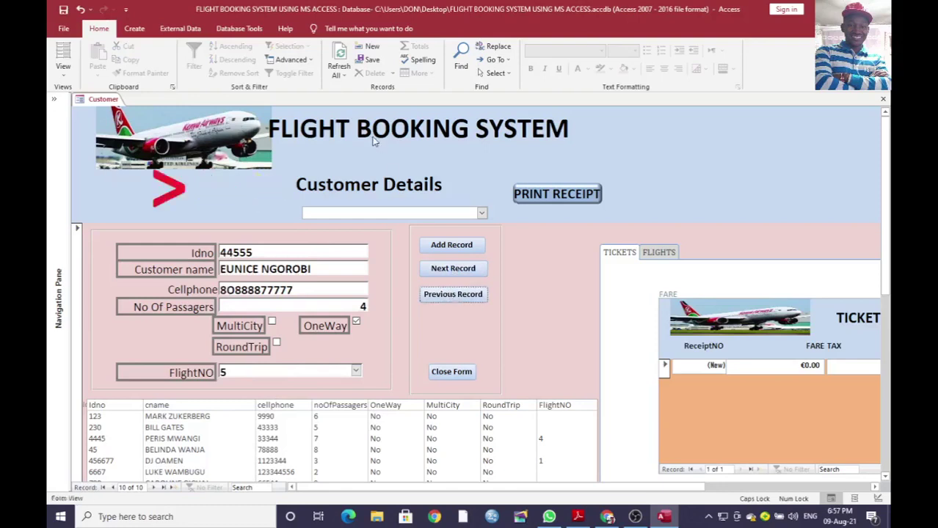
click(339, 51)
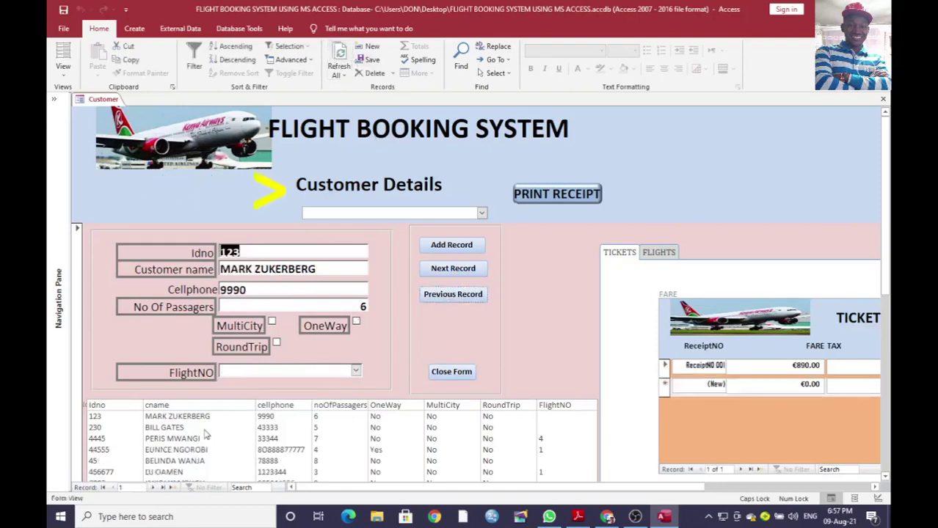
click(416, 450)
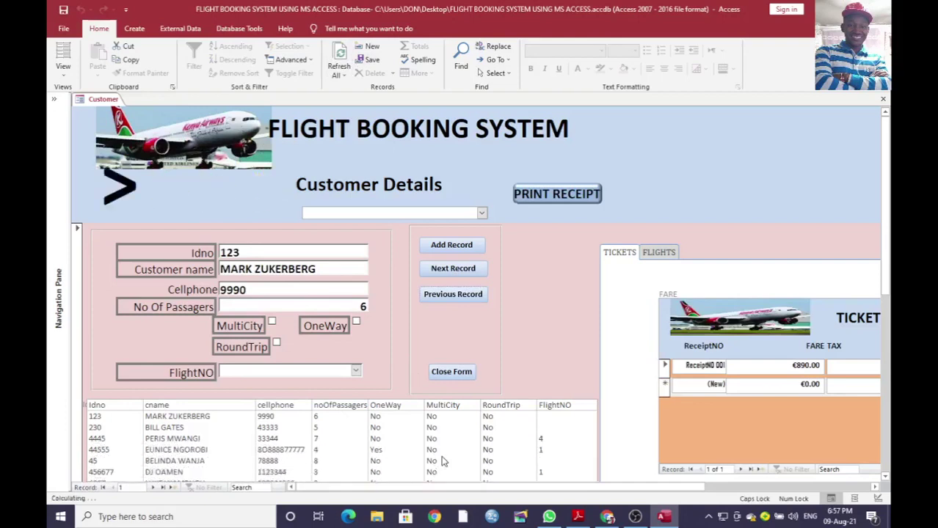
scroll(885, 139, down, 3)
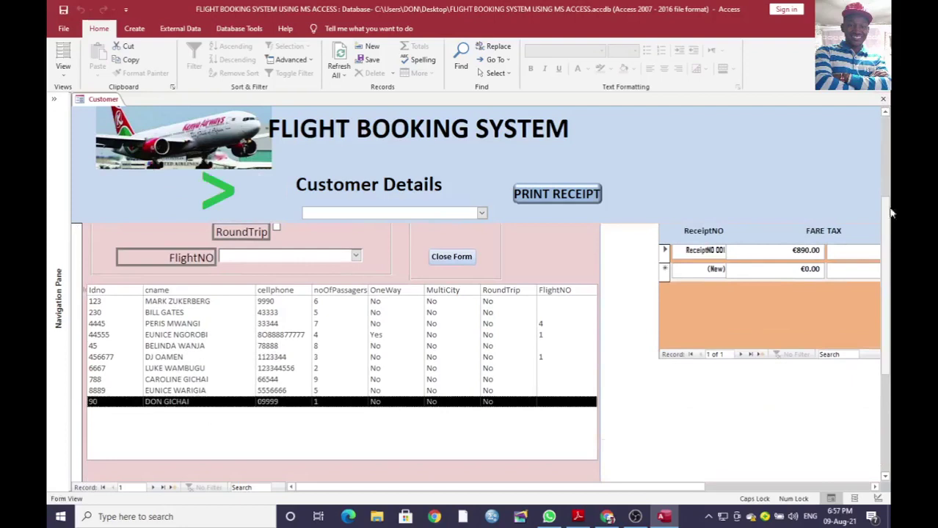
click(89, 392)
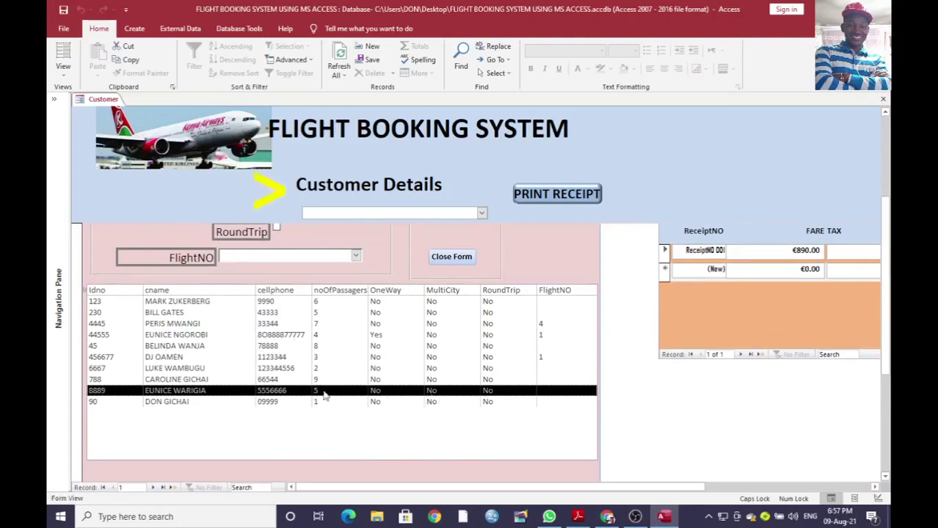
scroll(886, 288, up, 3)
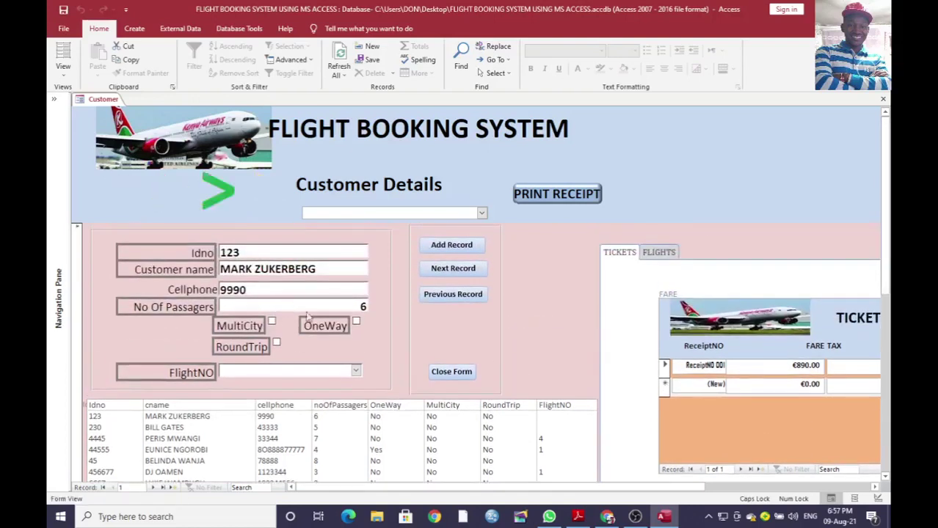
click(453, 295)
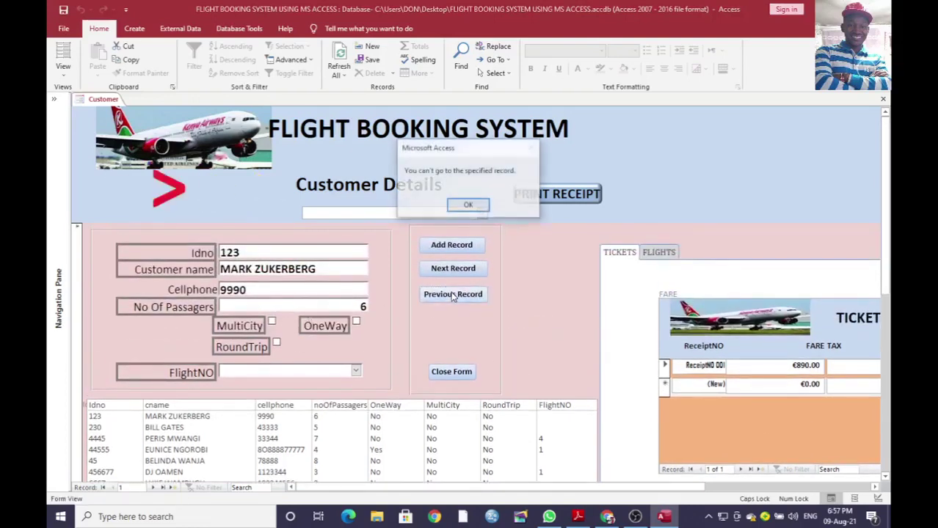
click(466, 205)
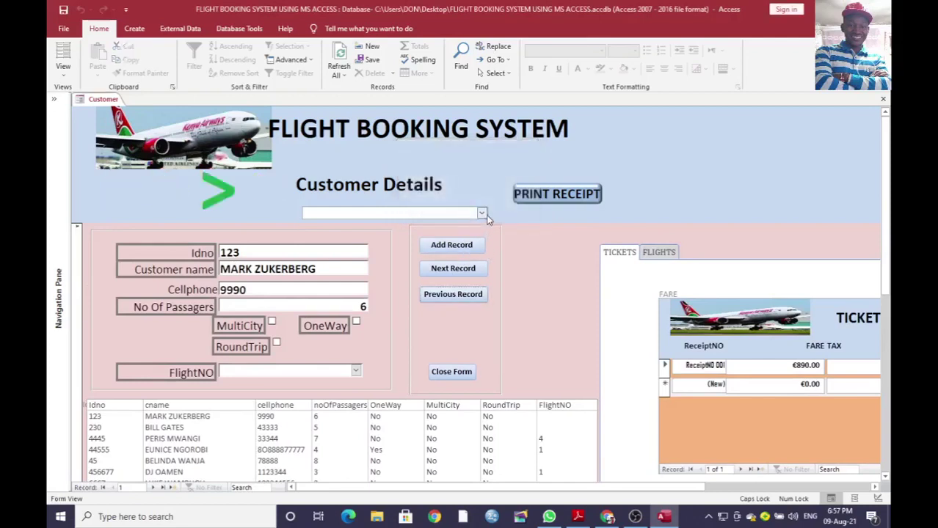
Step: Select the existing customer, tick MultiCity, choose FlightNO 5, and refresh to save
click(482, 213)
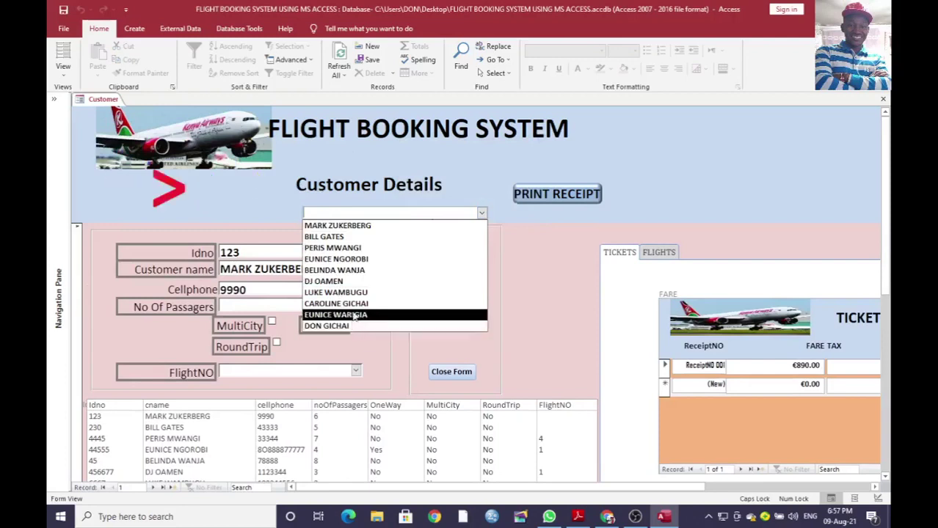
click(358, 315)
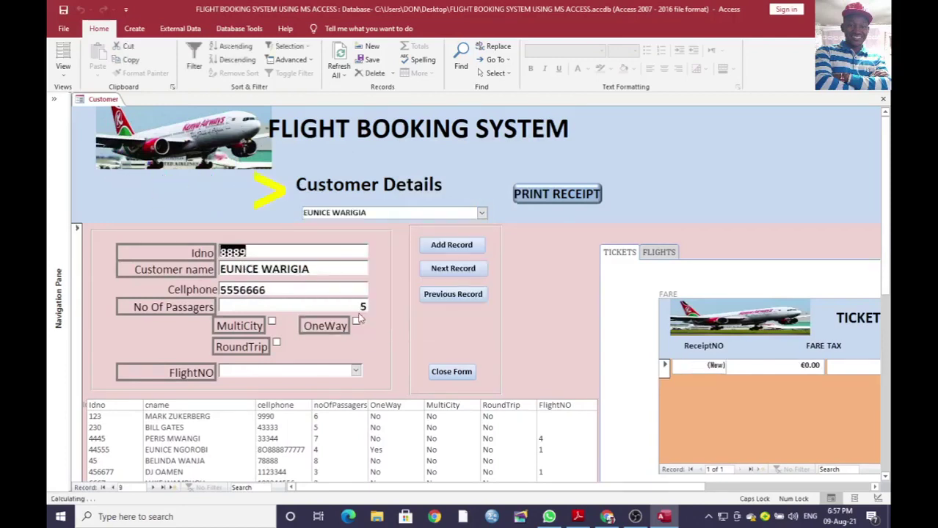
click(272, 323)
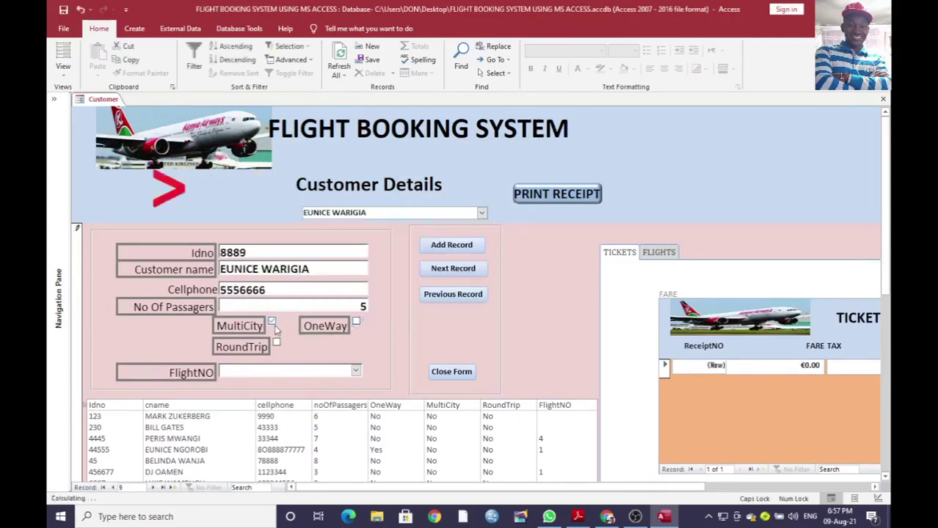
click(356, 372)
click(293, 380)
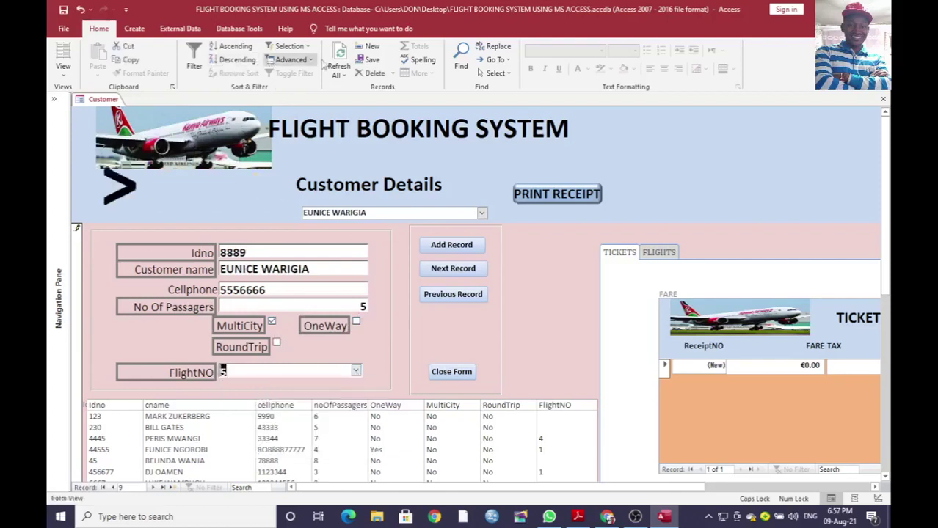
click(339, 60)
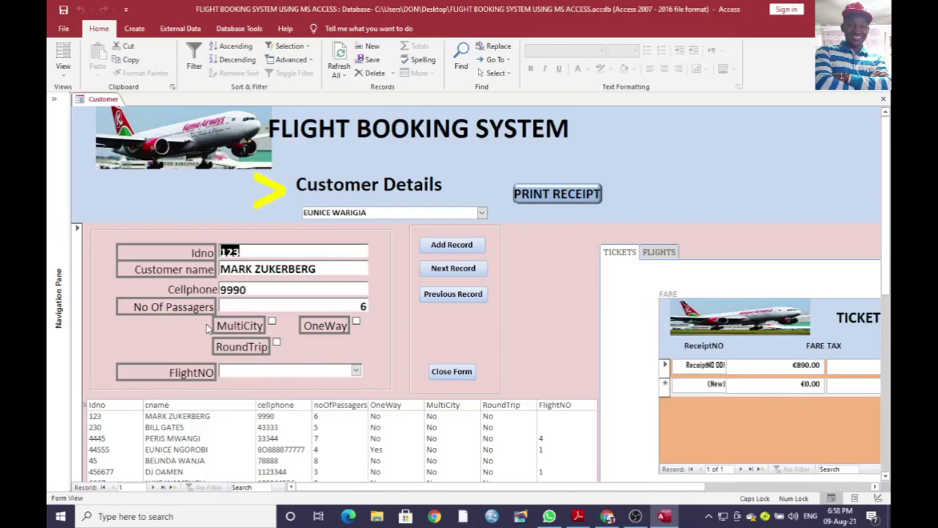
Step: Glance at the flight list without changing it, then scroll right to the Ticket Capture subform
scroll(345, 367, down, 1)
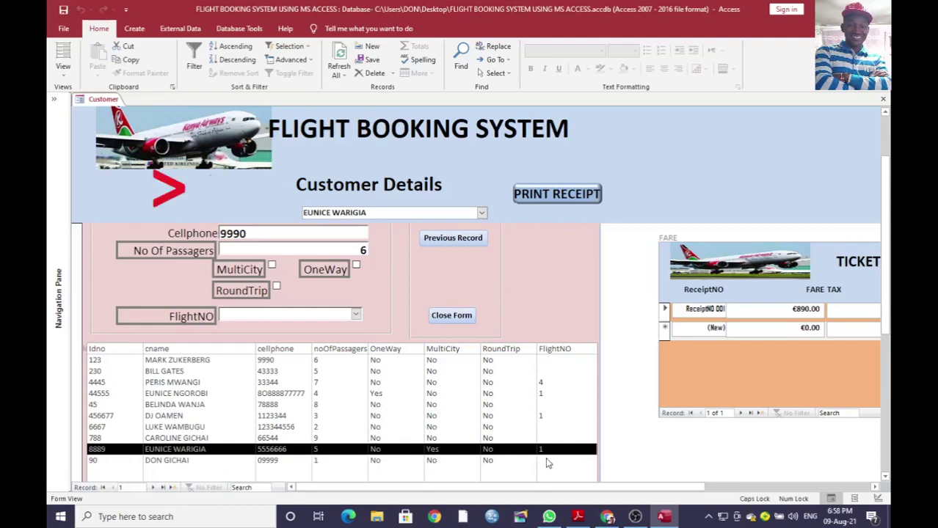
click(356, 315)
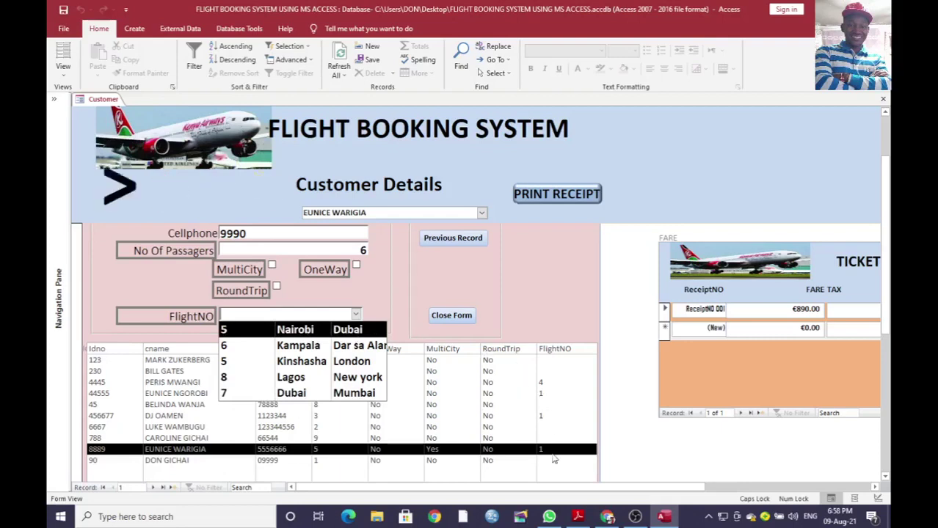
click(555, 268)
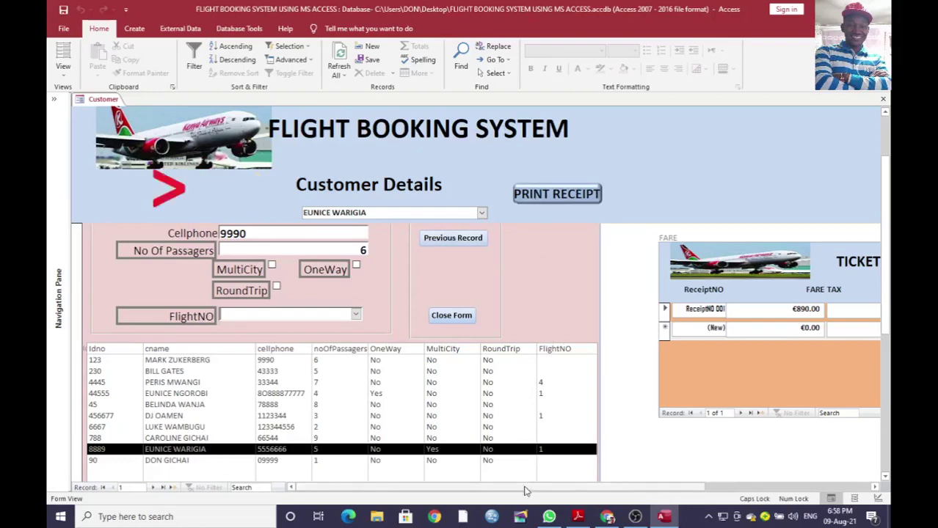
drag(524, 486, 741, 485)
Step: Assign another CUSTNO to the new €670.00 receipt row, then show the Flight Registration page
scroll(885, 323, up, 2)
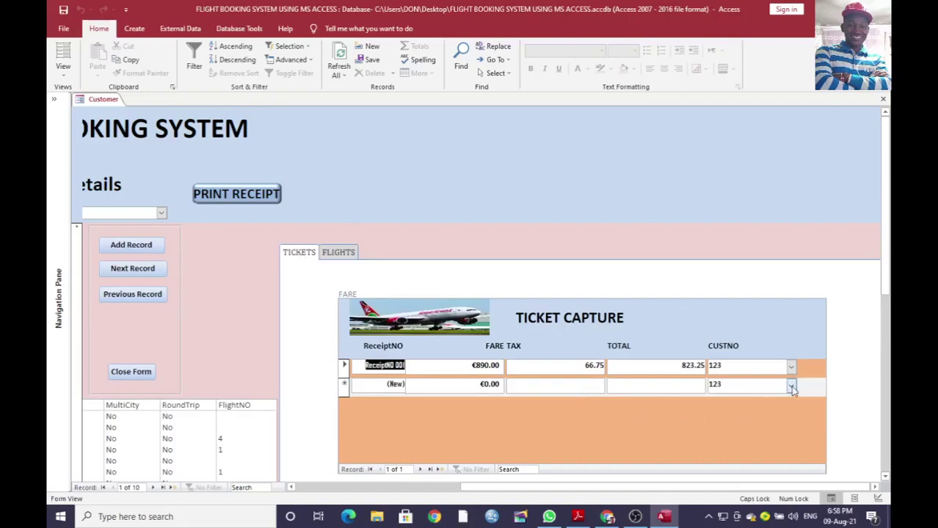
click(792, 387)
click(780, 334)
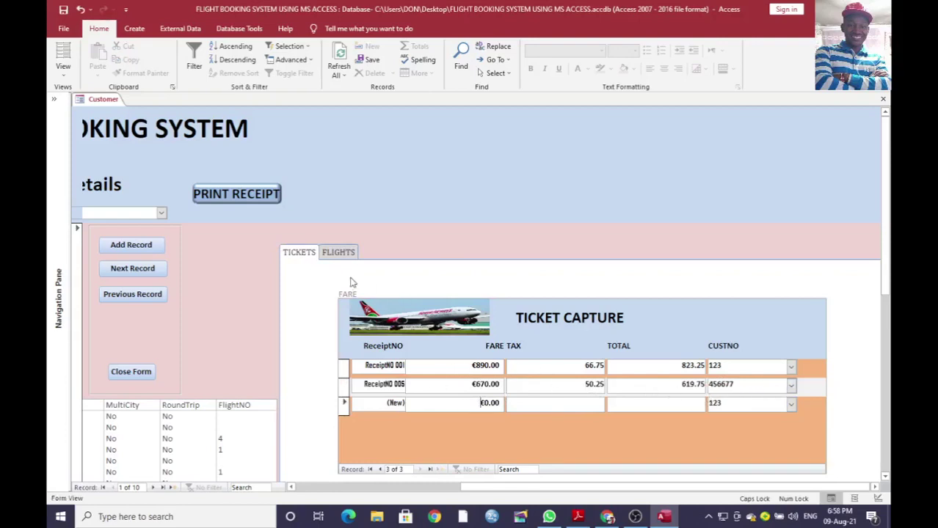
click(337, 253)
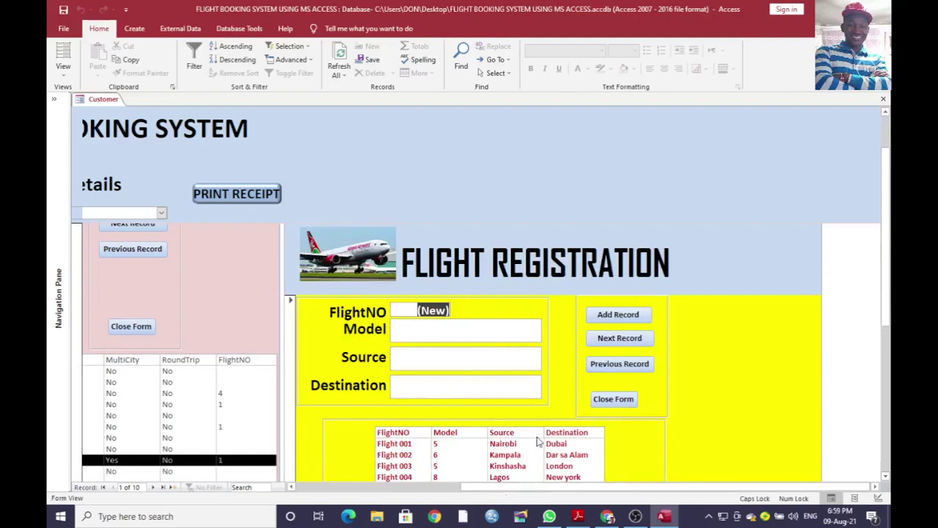
Step: Browse Flight 001, 003 and 005 in the FLIGHTS subform, then return to the Tickets page
scroll(877, 280, down, 3)
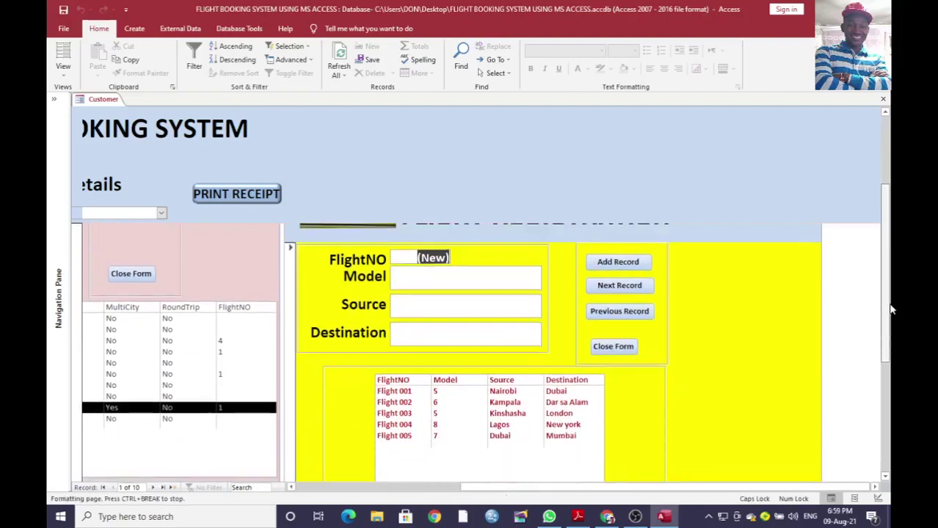
click(393, 395)
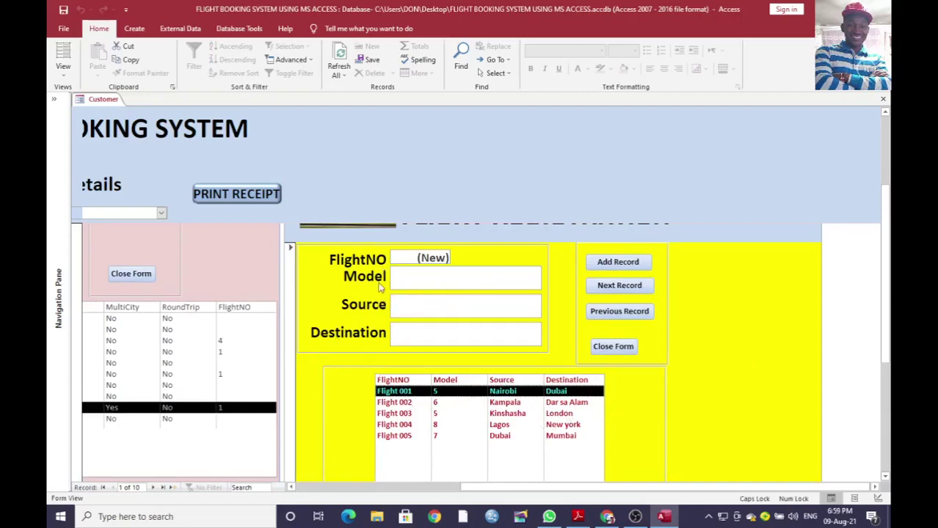
click(400, 413)
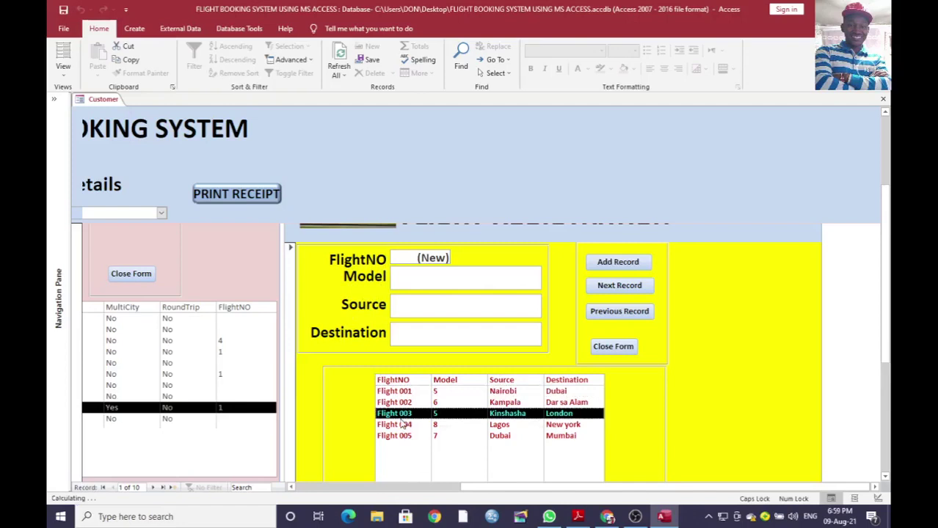
click(402, 436)
scroll(890, 350, up, 3)
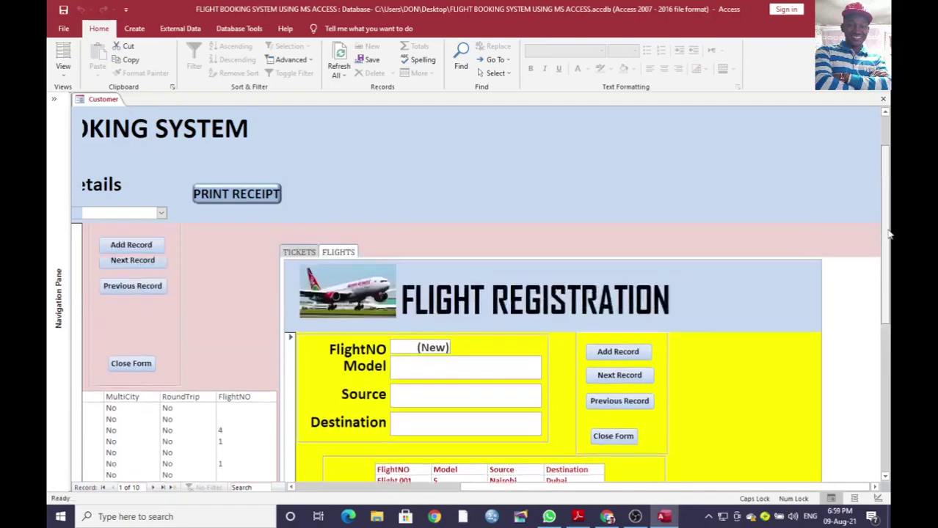
click(299, 251)
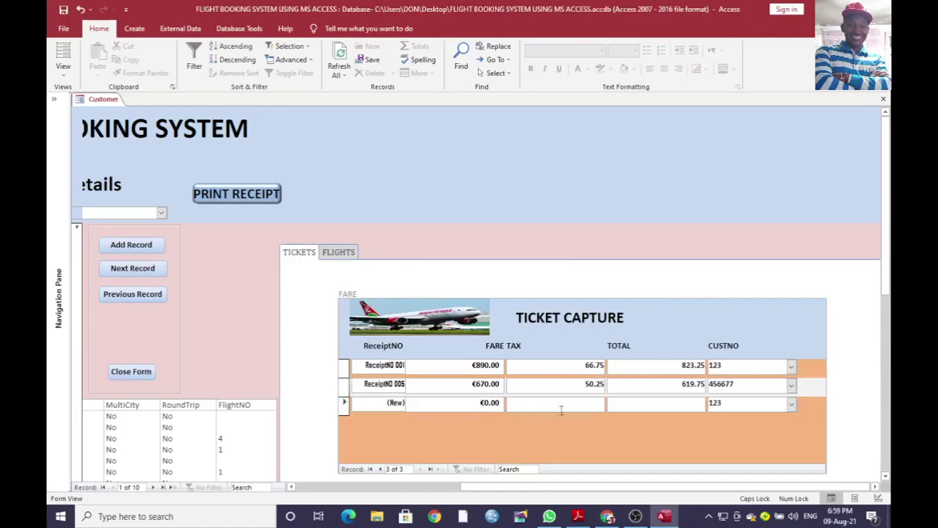
click(369, 367)
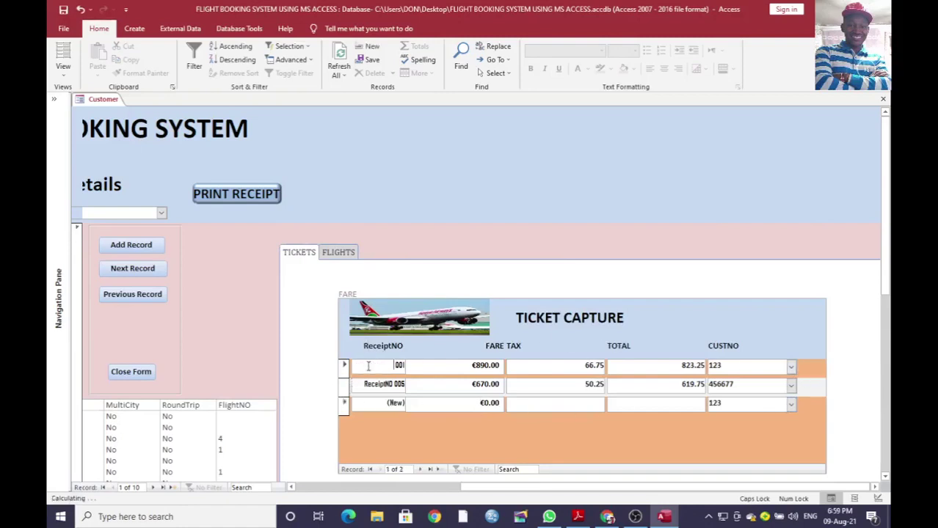
drag(368, 367, 473, 374)
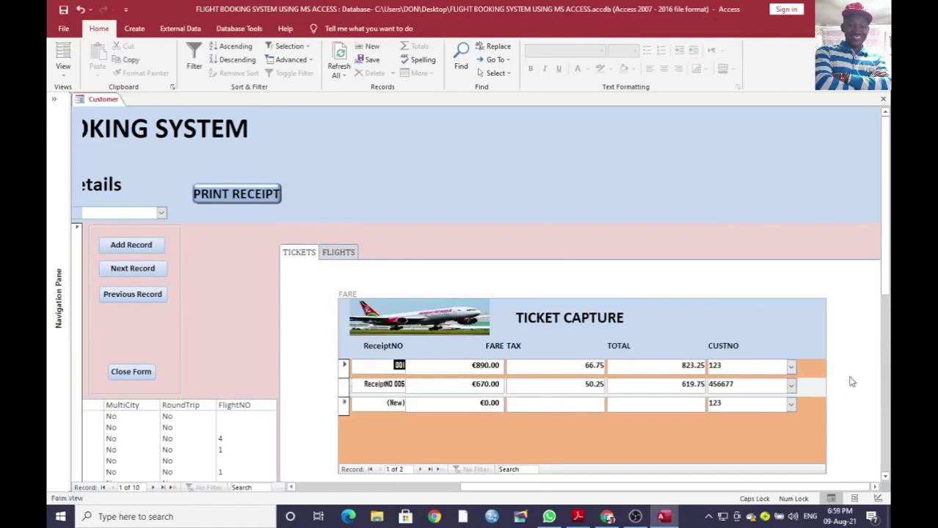
click(235, 202)
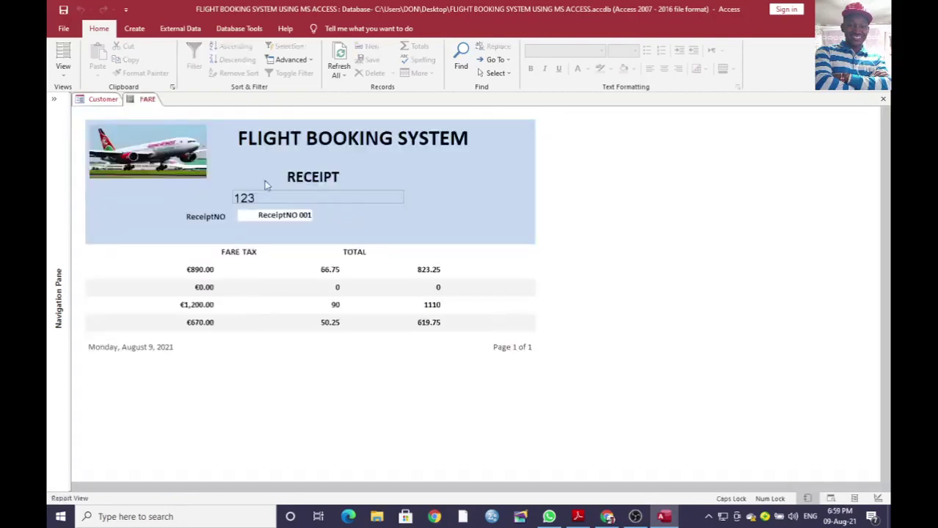
click(186, 273)
double_click(216, 270)
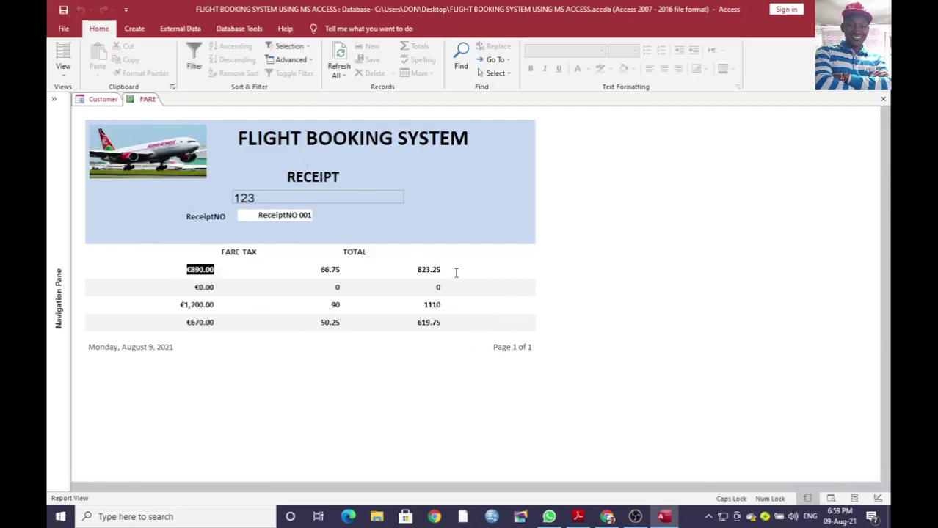
double_click(182, 307)
double_click(188, 324)
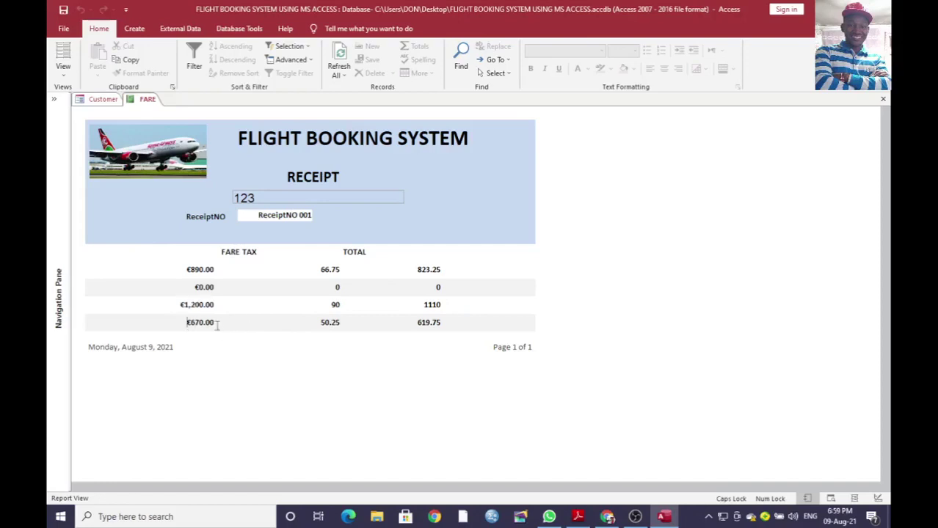
right_click(149, 103)
click(170, 125)
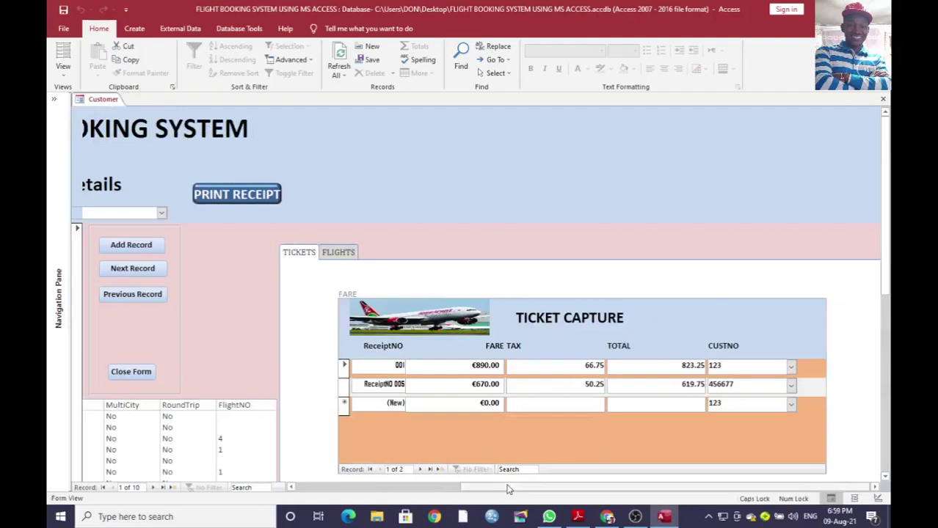
Step: Scroll the form back left, expand the Navigation Pane, and select the Customer table
drag(508, 487, 330, 488)
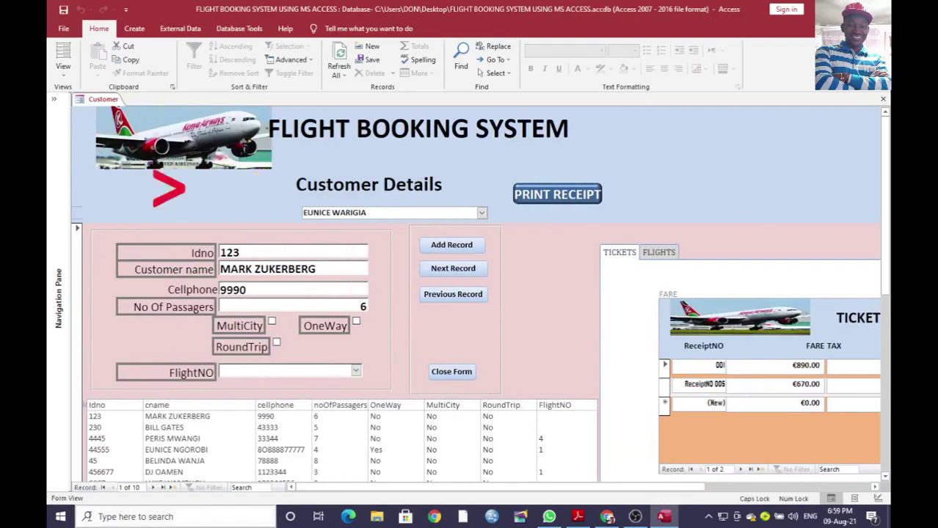
click(71, 230)
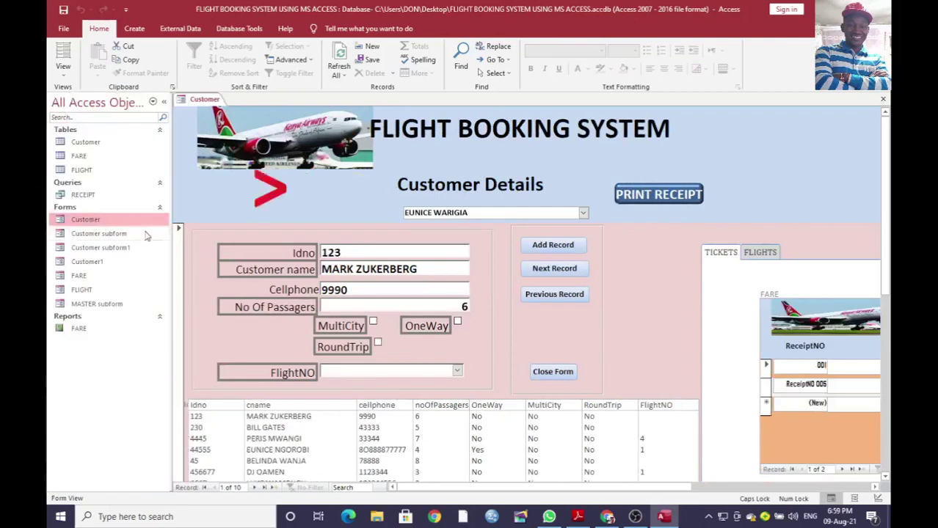
click(123, 139)
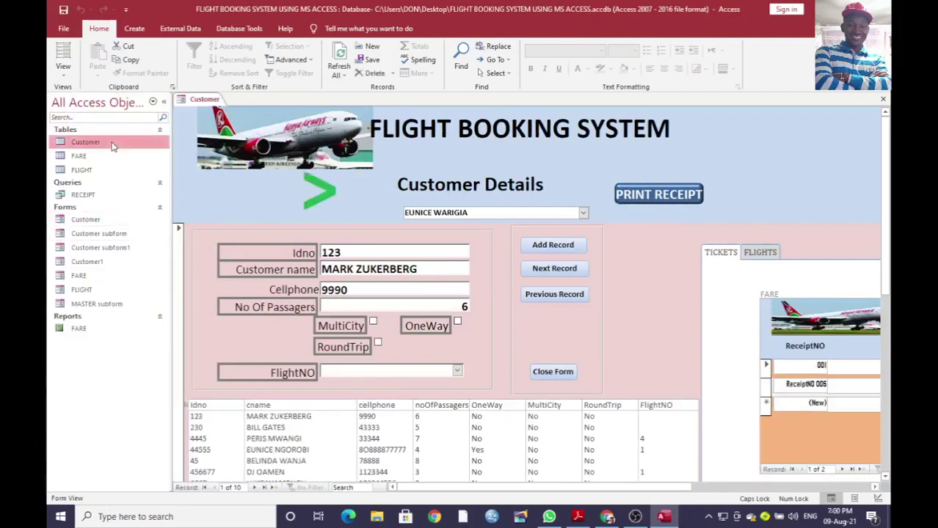
Step: Close the Customer form and open the Relationships diagram from Database Tools
click(240, 28)
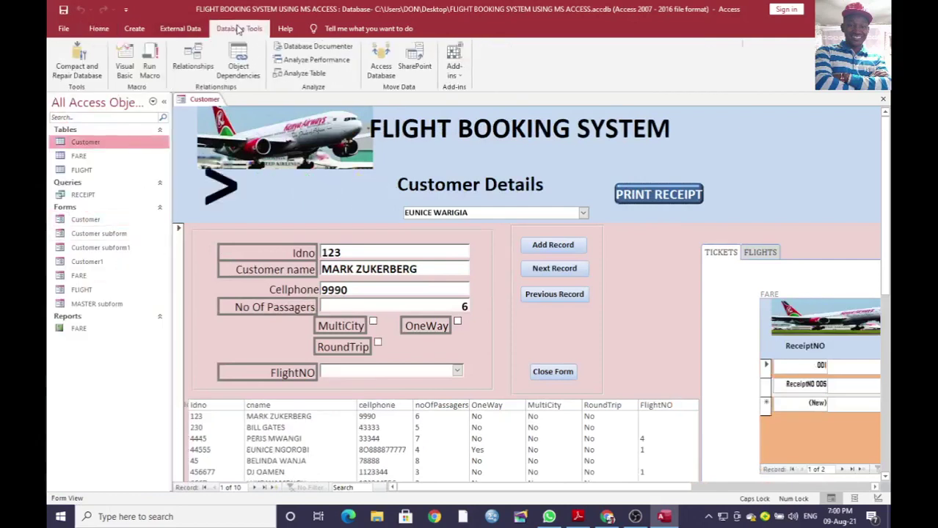
right_click(208, 101)
click(232, 131)
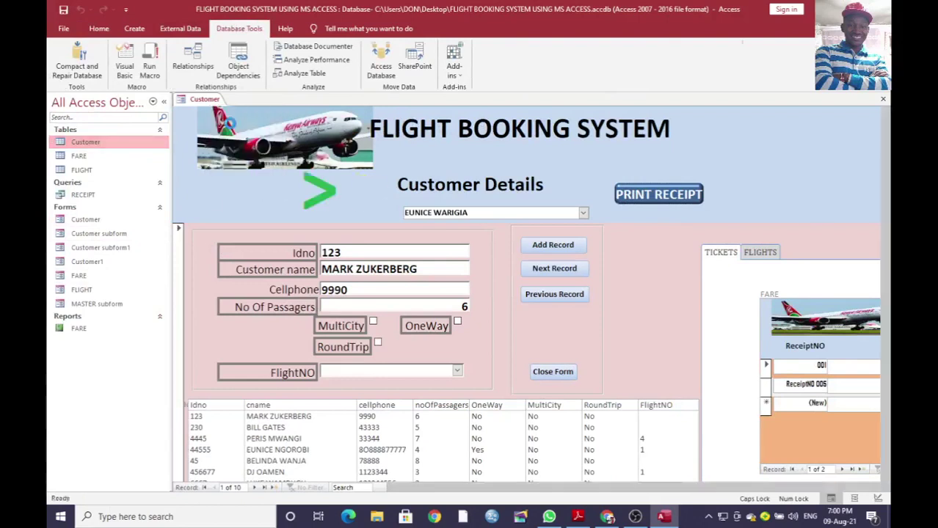
click(193, 60)
Step: Rearrange the FARE, Customer and FLIGHT tables, enlarge FARE, and open the Customer–FARE link details
drag(482, 119, 638, 173)
drag(248, 128, 265, 163)
drag(352, 304, 411, 314)
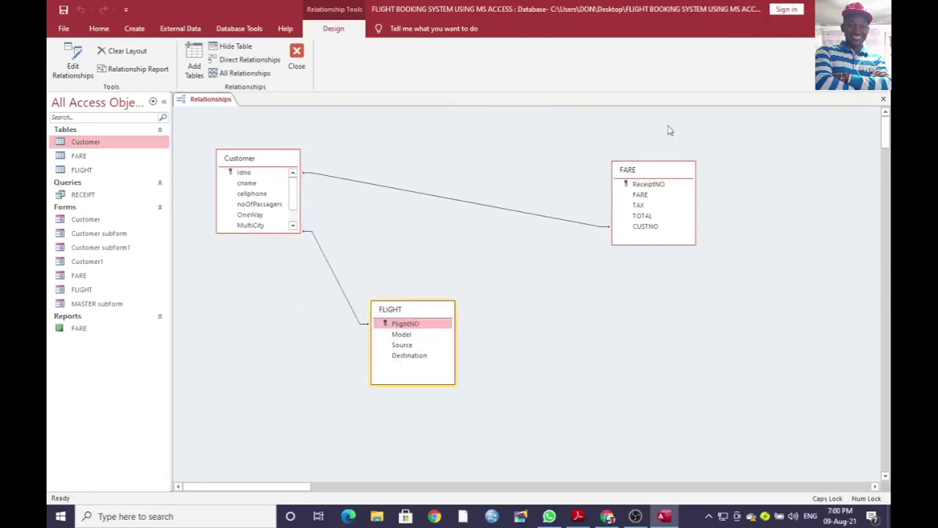
drag(640, 163, 642, 143)
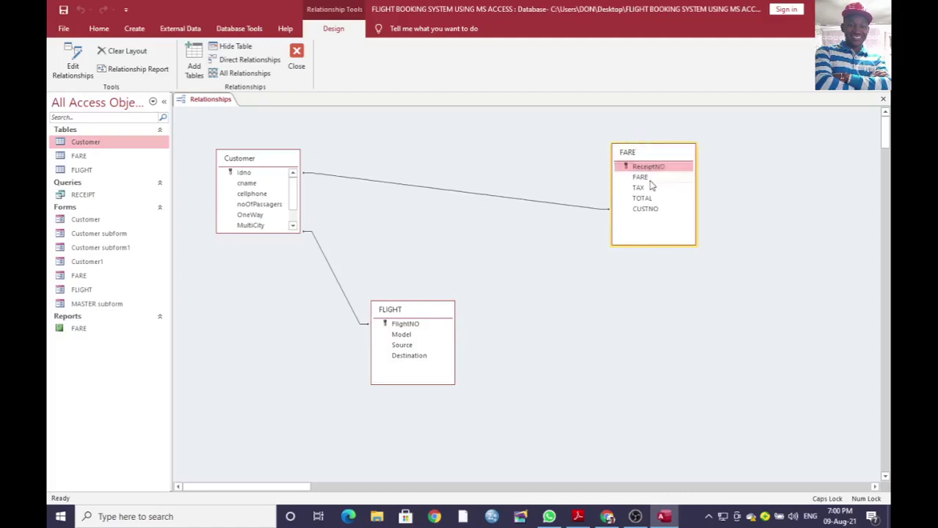
click(643, 180)
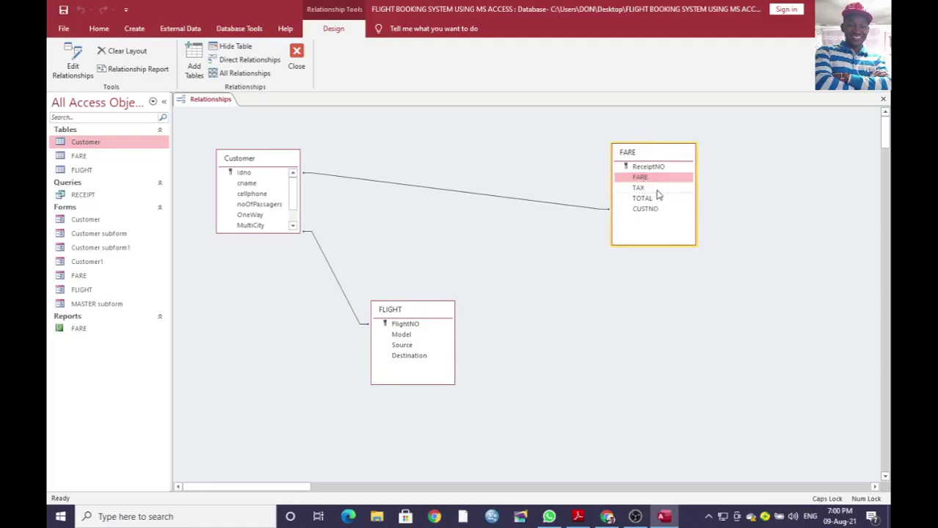
click(656, 189)
click(658, 199)
click(656, 209)
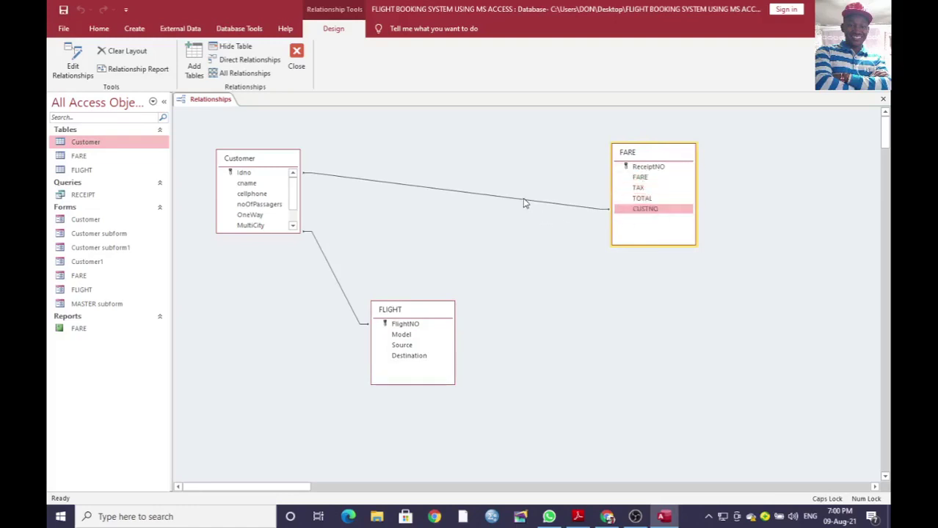
double_click(524, 203)
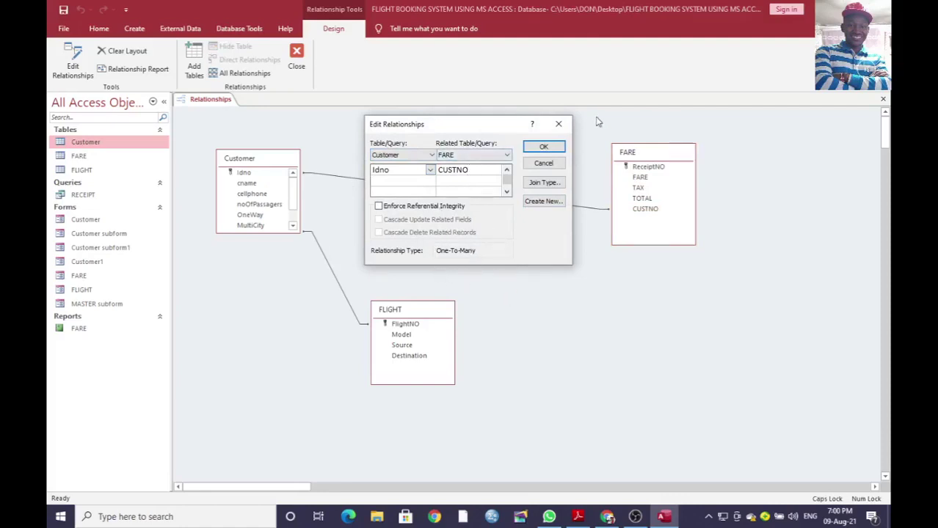
Step: Close the Customer–FARE link, review the FLIGHT–Customer link, then close Relationships saving the layout
click(543, 147)
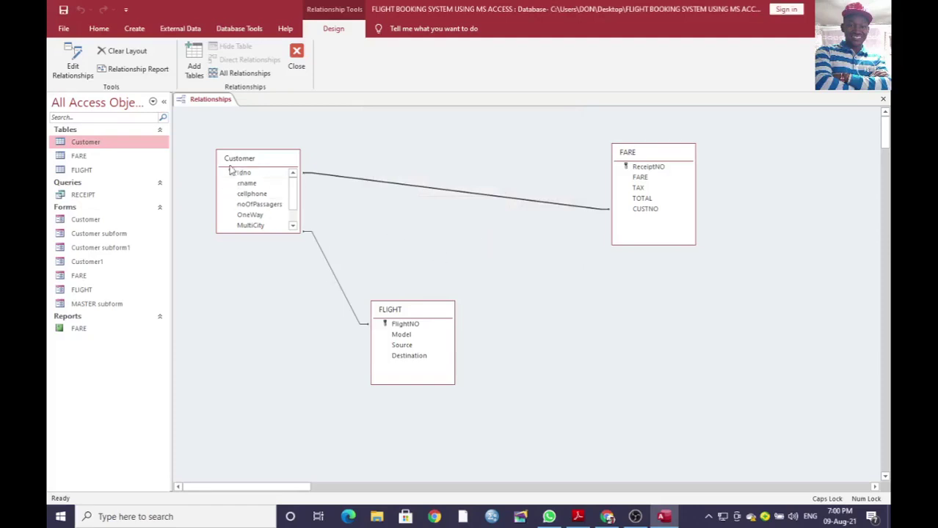
double_click(335, 281)
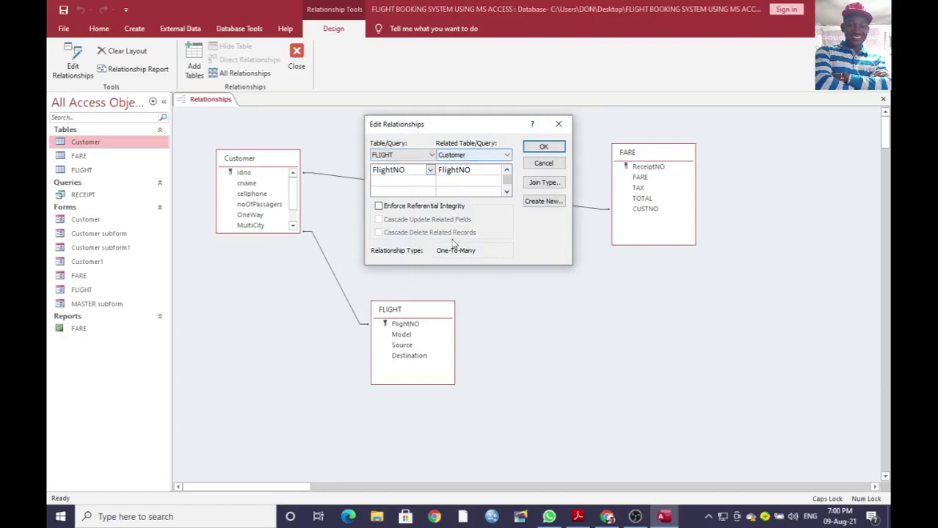
click(528, 163)
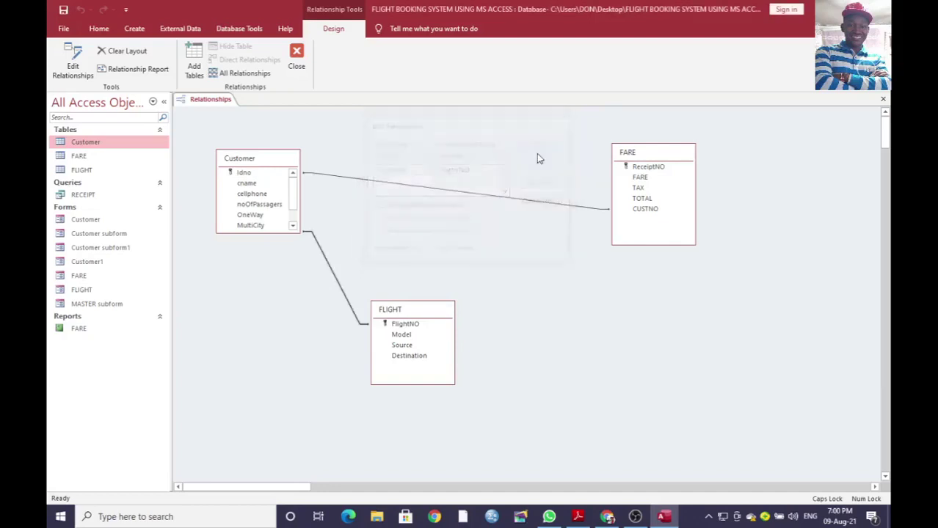
click(882, 98)
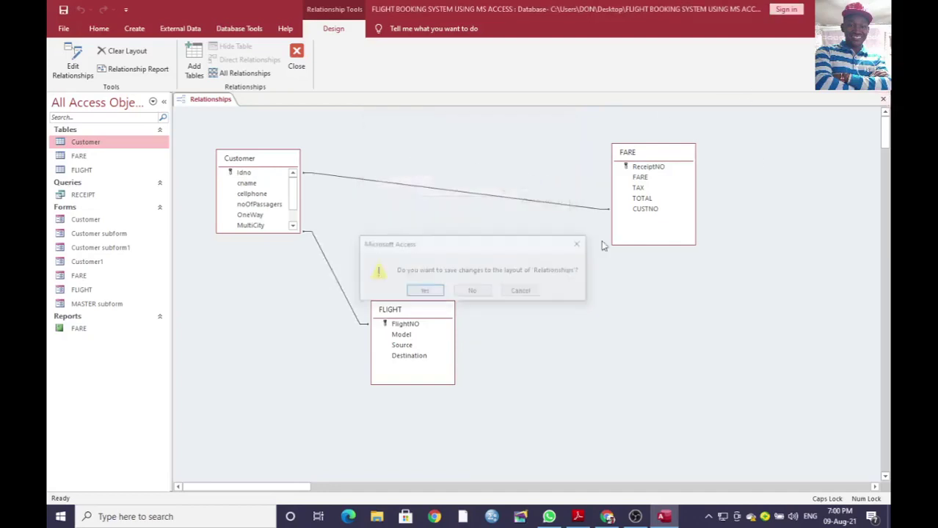
click(426, 292)
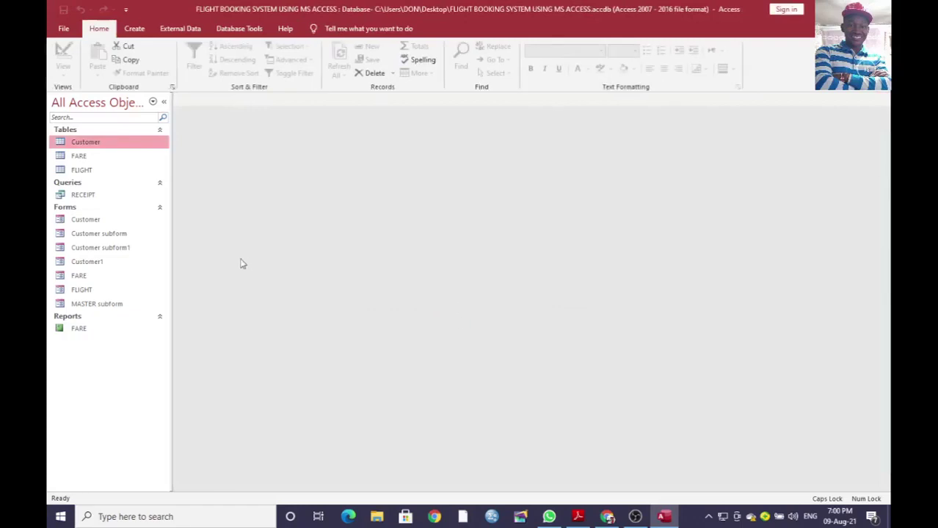
Step: Review the Customer table in Design view, close it, and select the FARE table
right_click(109, 142)
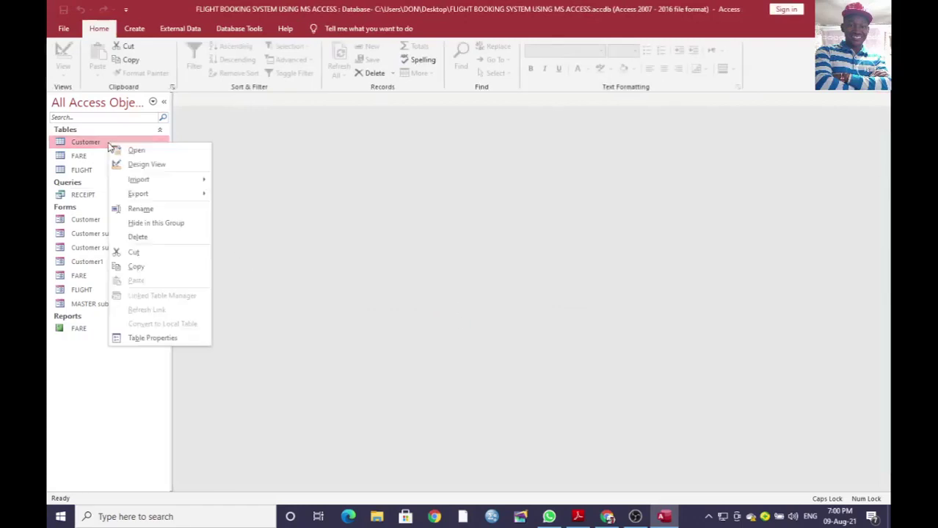
click(147, 165)
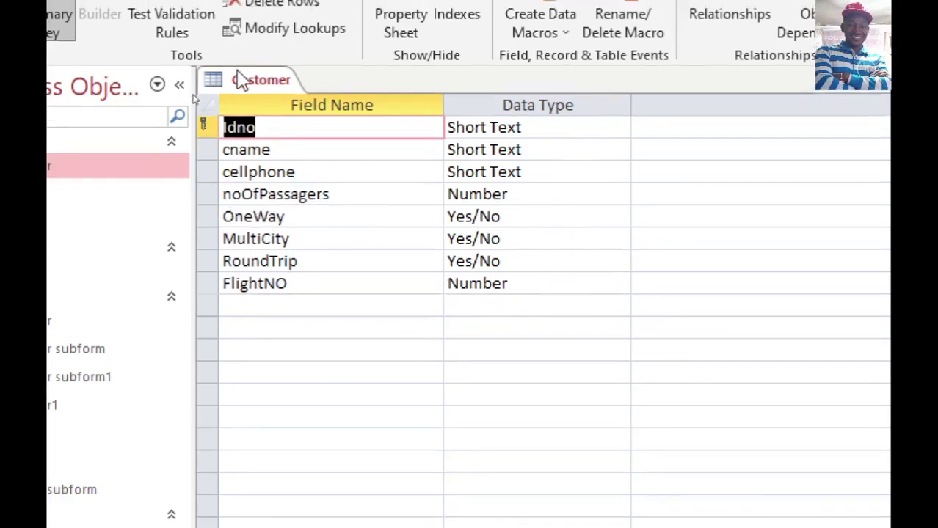
right_click(242, 79)
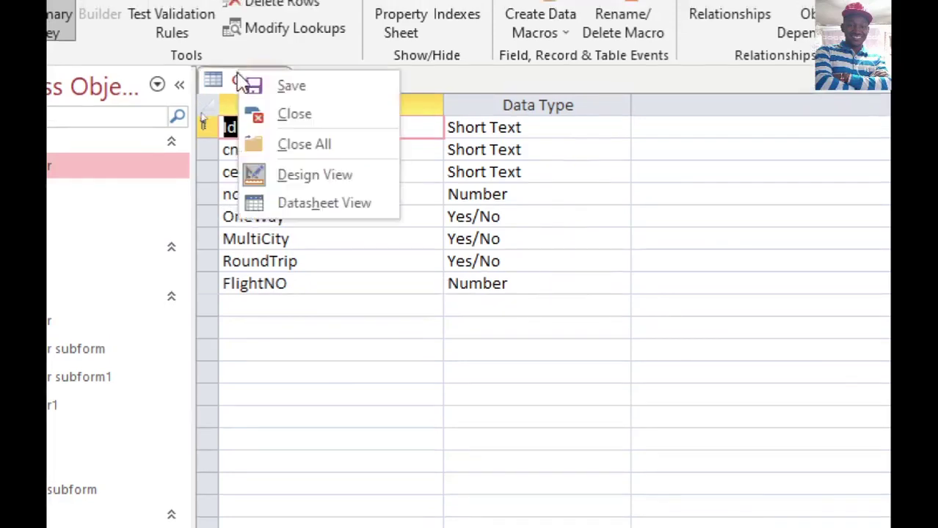
click(304, 116)
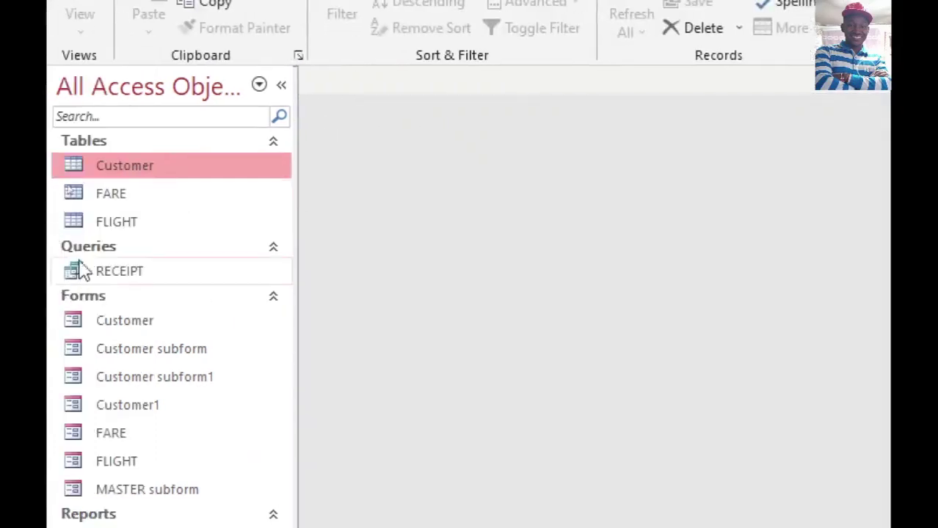
click(133, 195)
right_click(132, 194)
click(205, 231)
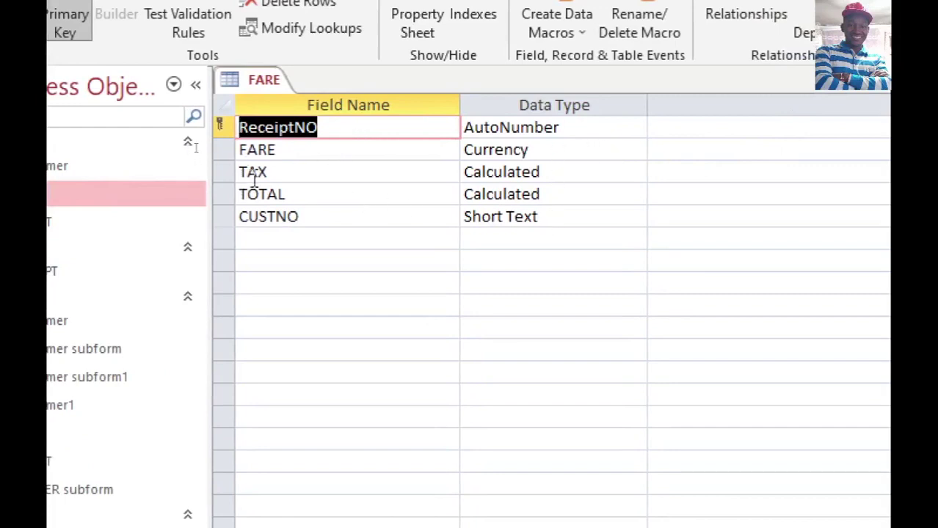
click(549, 171)
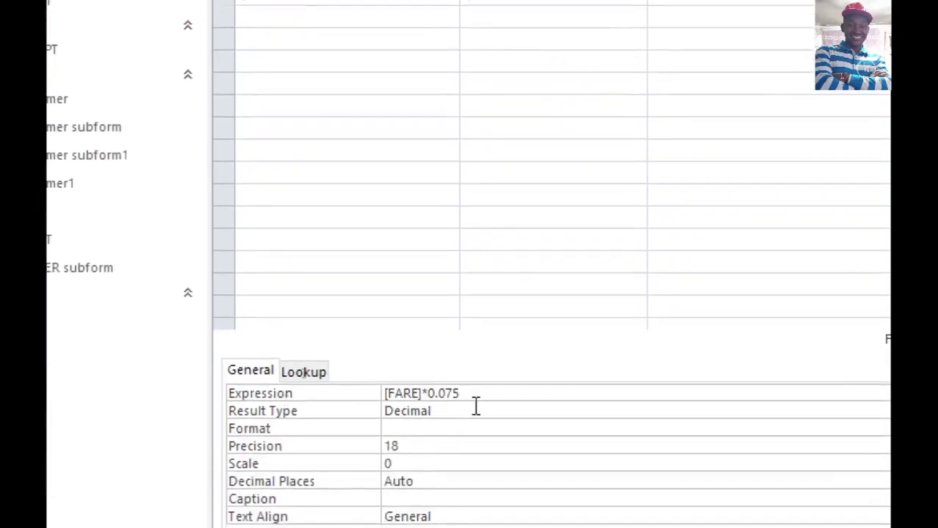
click(479, 393)
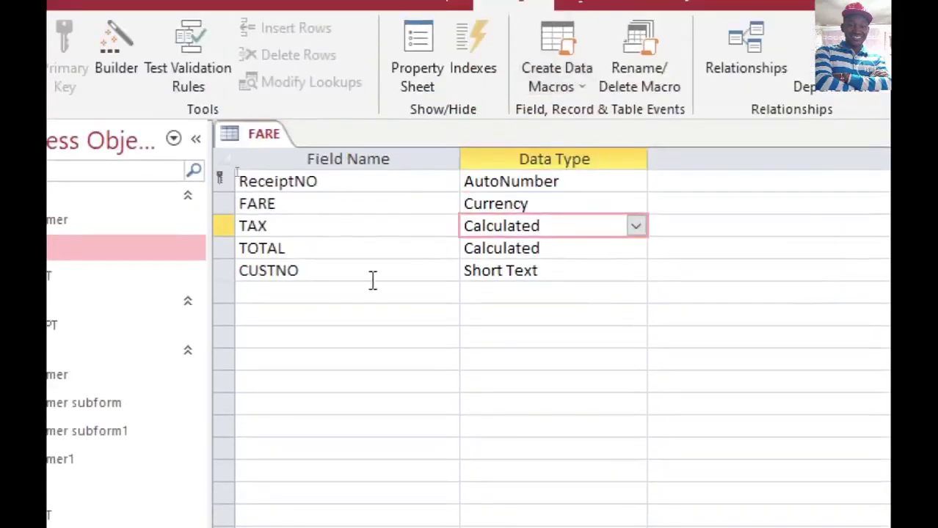
click(580, 254)
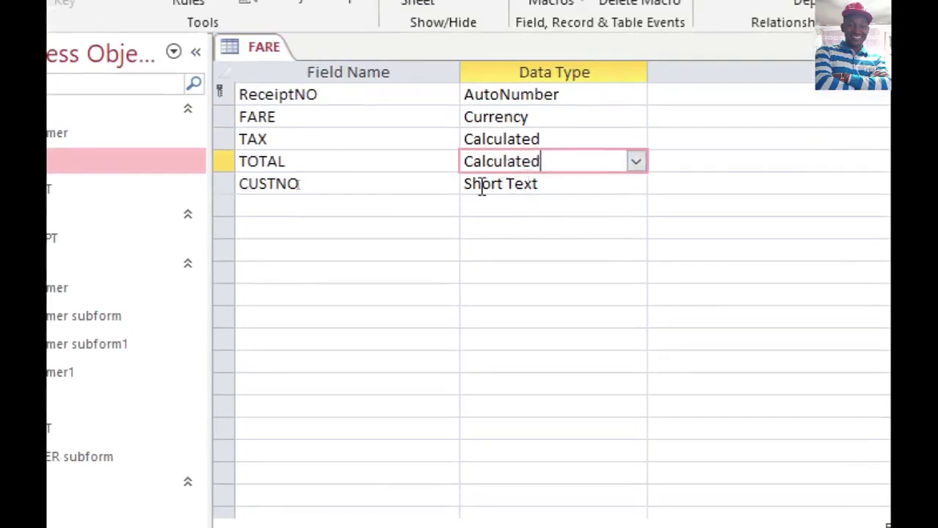
right_click(246, 48)
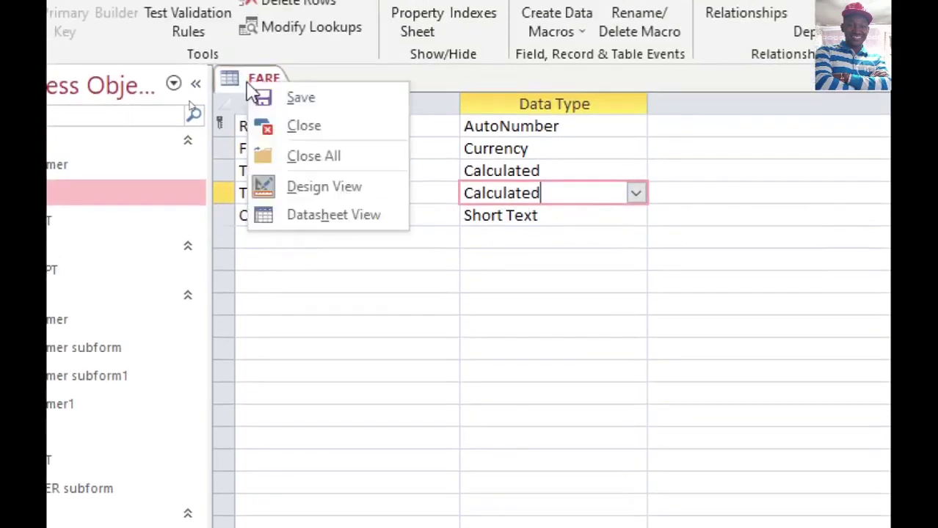
click(294, 90)
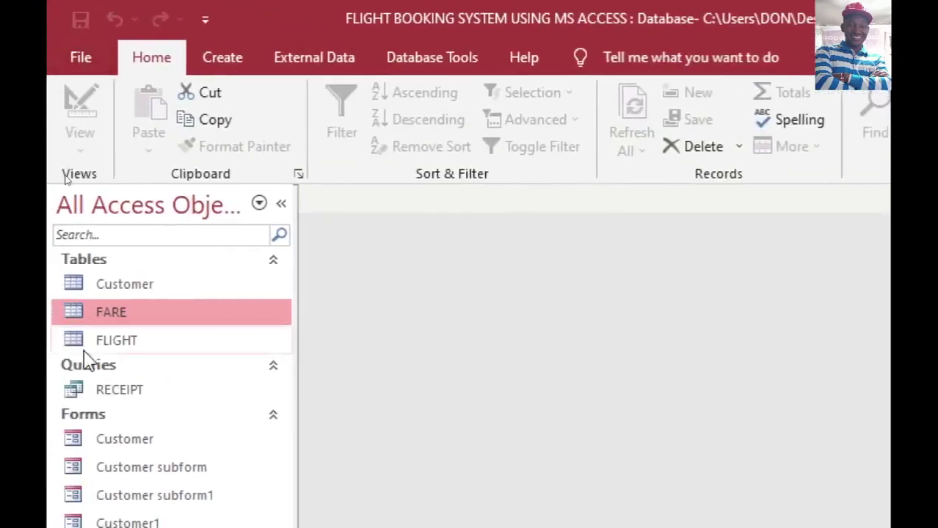
Step: Inspect FLIGHT's FlightNO format in Design view, then view its five flight records in Datasheet view
right_click(146, 346)
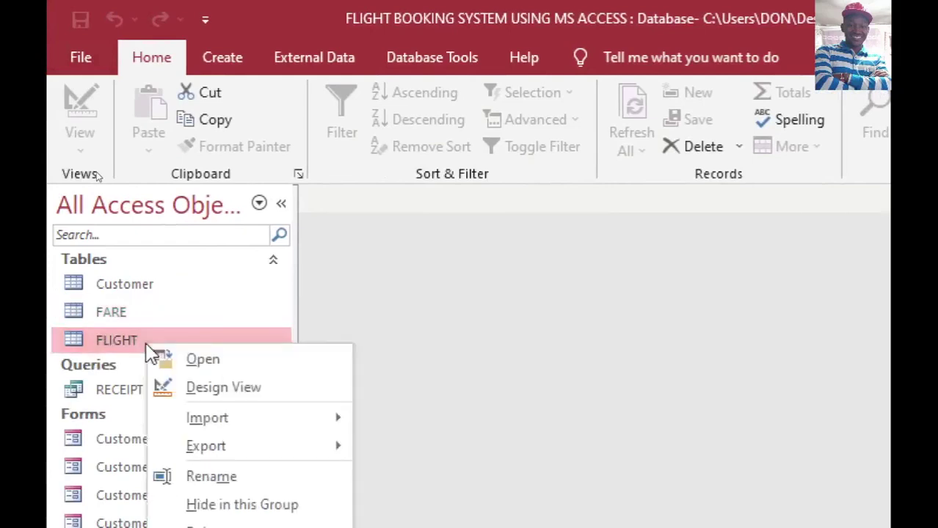
click(211, 387)
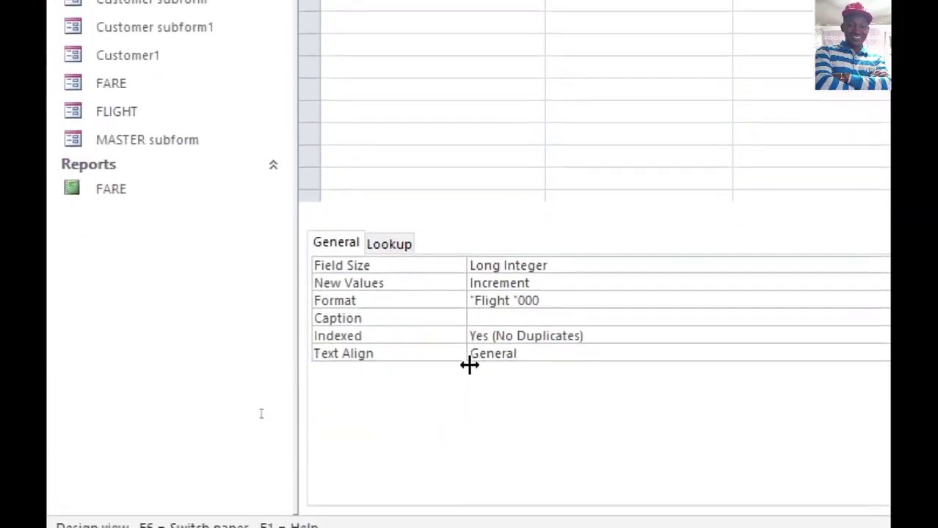
drag(559, 302, 402, 306)
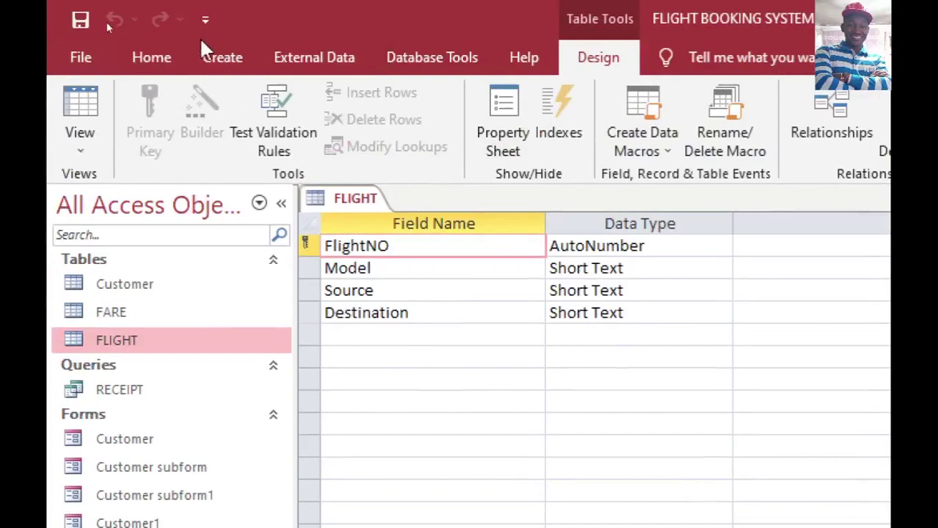
click(99, 103)
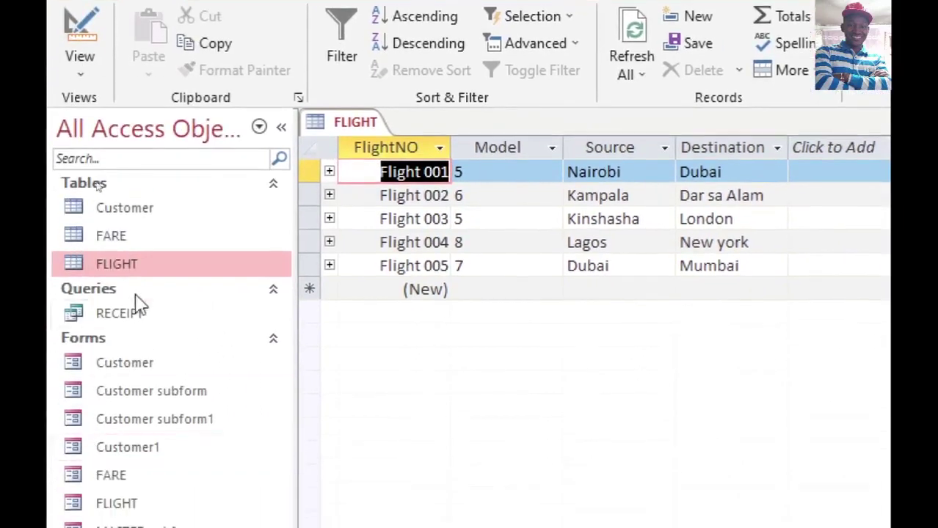
right_click(138, 314)
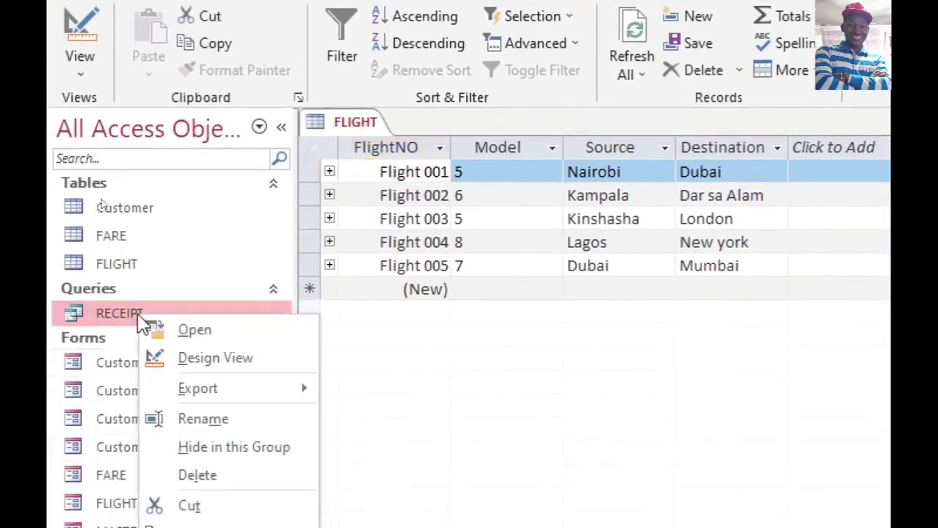
Step: Open RECEIPT in Design View and inspect the ReceiptNO criteria referencing the Customer form's Idno
click(229, 359)
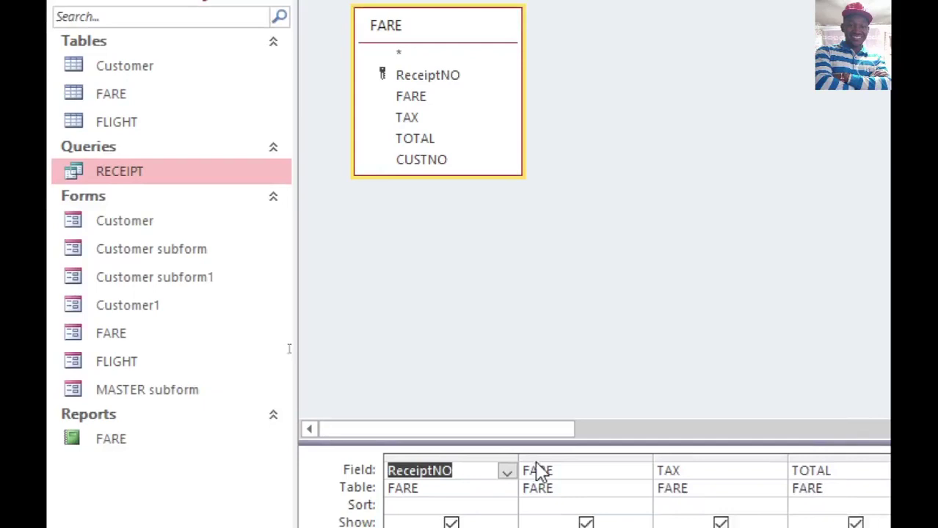
drag(461, 419, 423, 230)
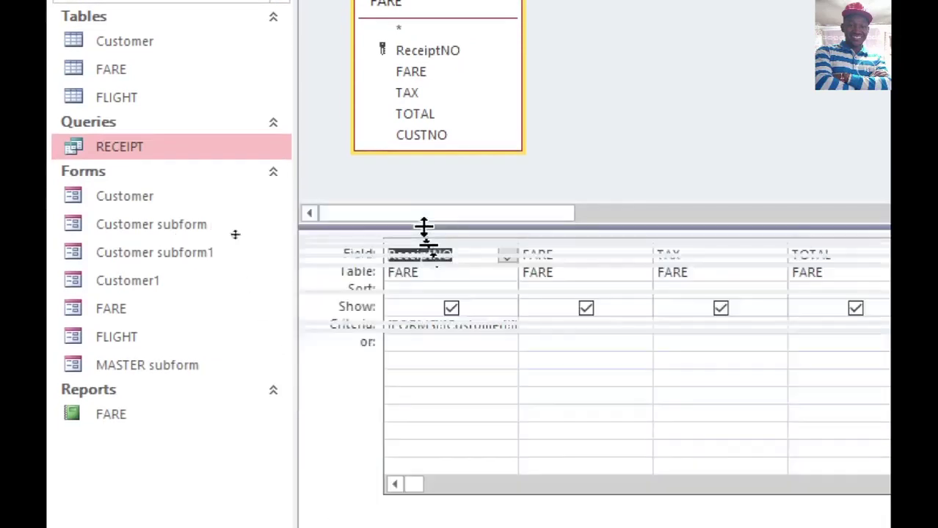
double_click(518, 242)
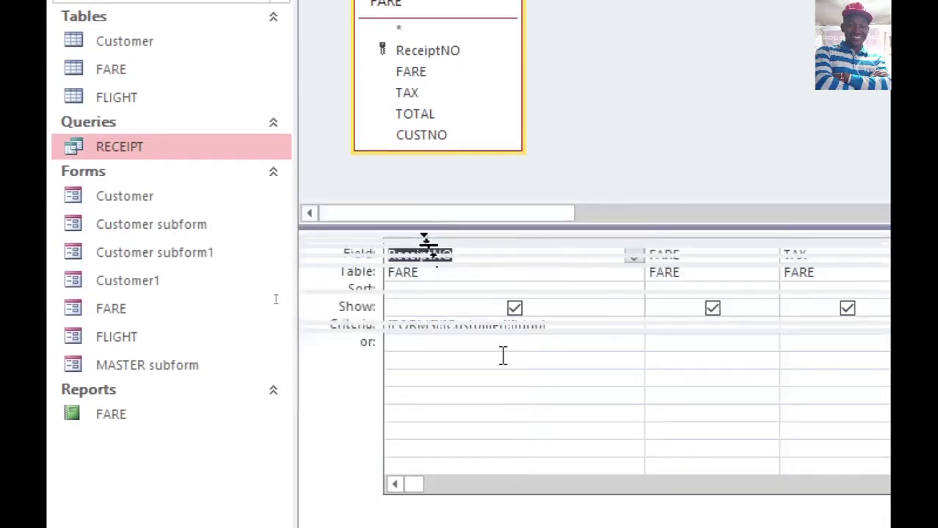
drag(559, 323, 283, 314)
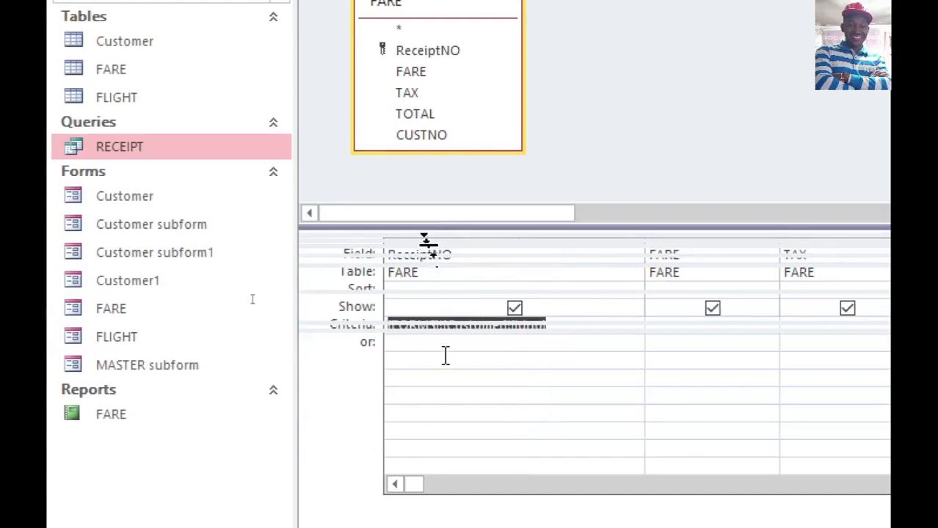
click(403, 326)
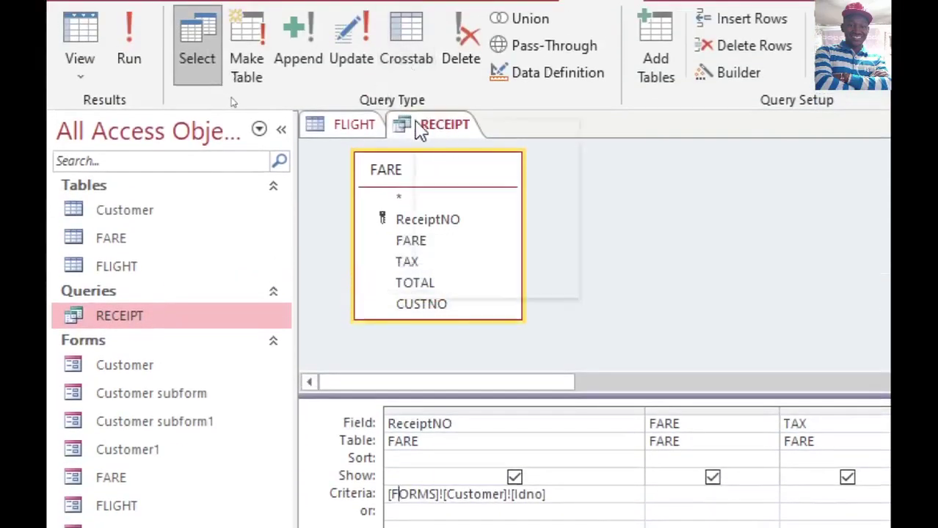
Step: Close the RECEIPT query, saving changes, and close the FLIGHT table
right_click(420, 129)
click(462, 163)
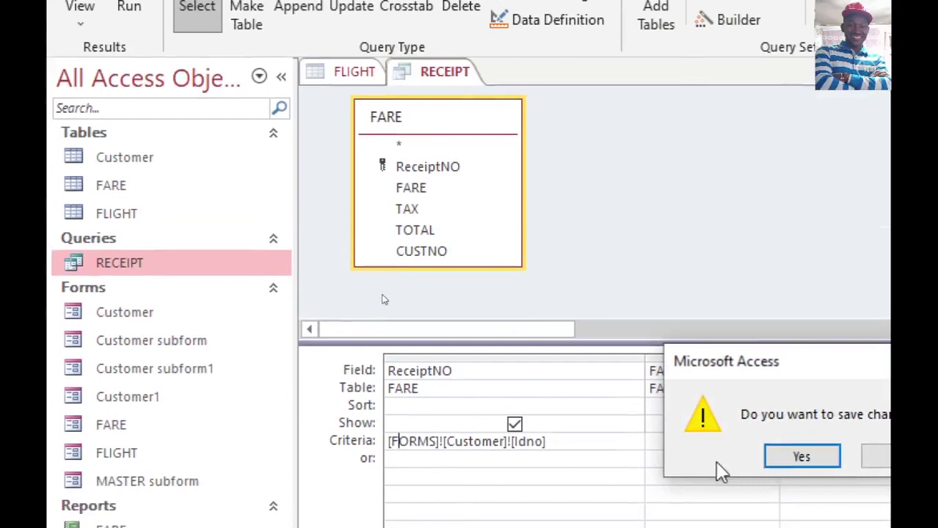
click(801, 457)
right_click(367, 80)
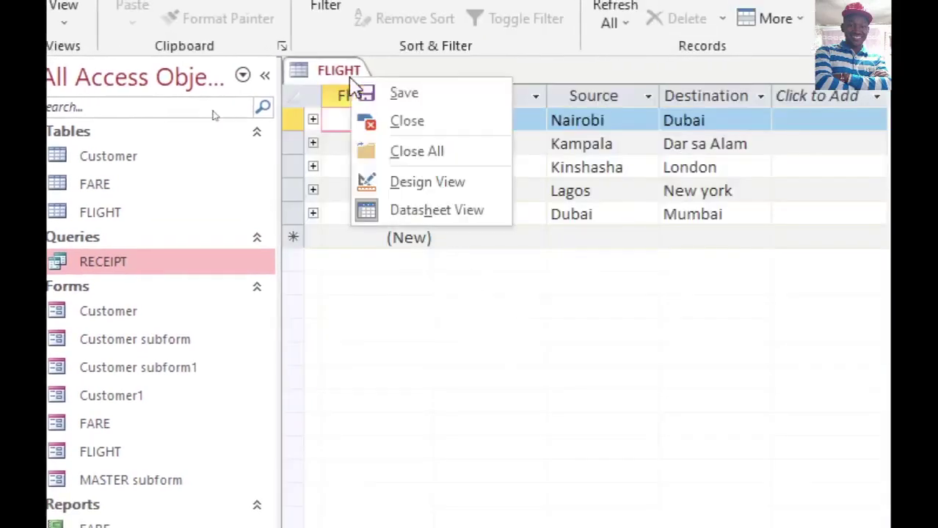
click(425, 123)
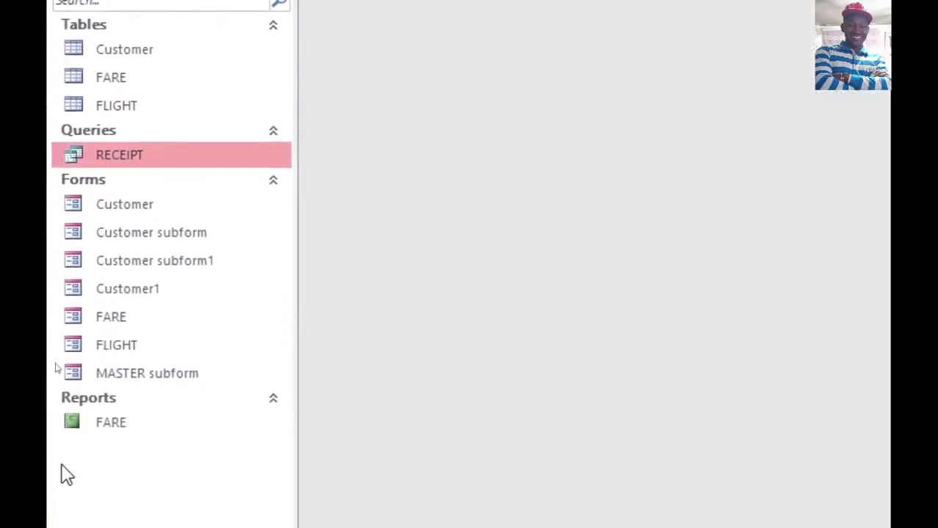
click(165, 219)
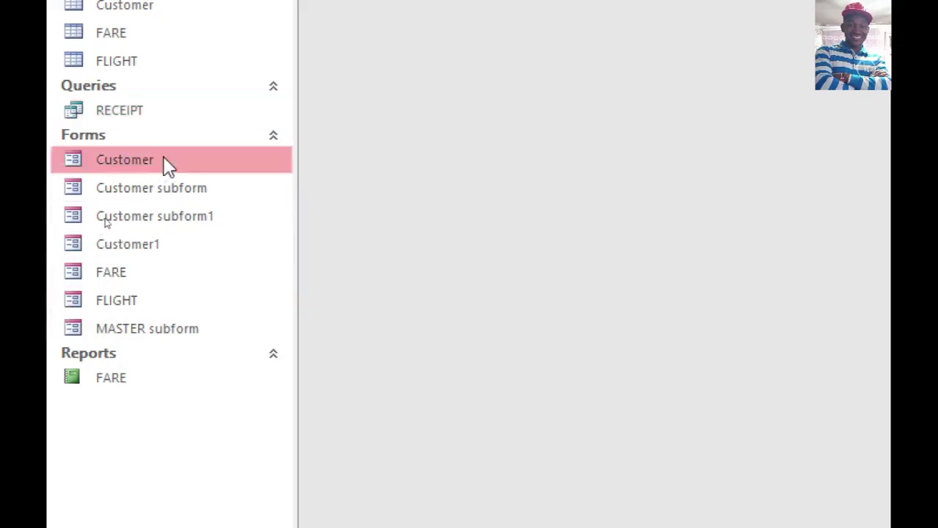
double_click(167, 165)
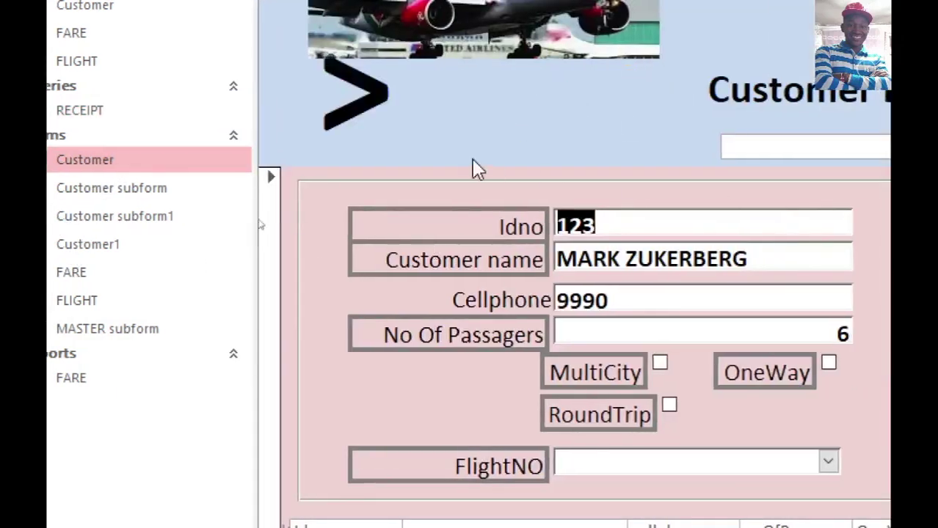
right_click(196, 160)
click(263, 229)
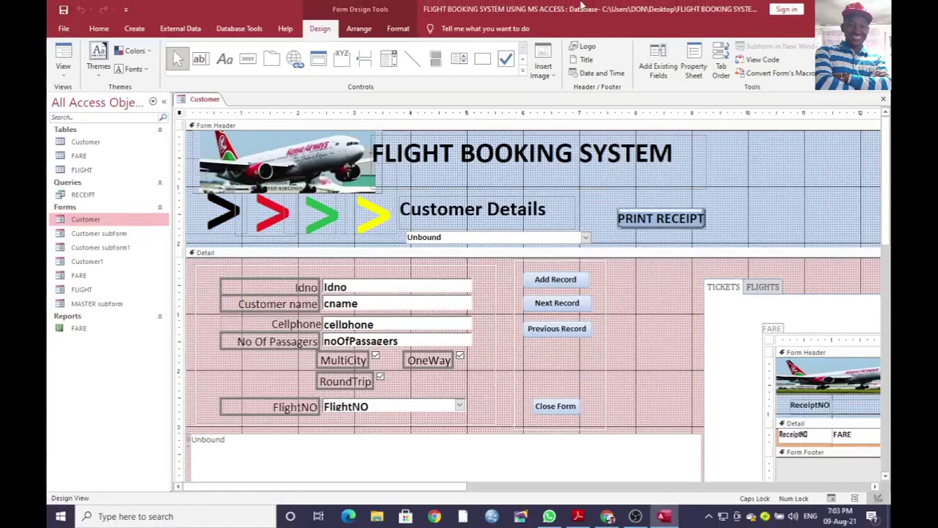
scroll(213, 344, down, 3)
click(234, 355)
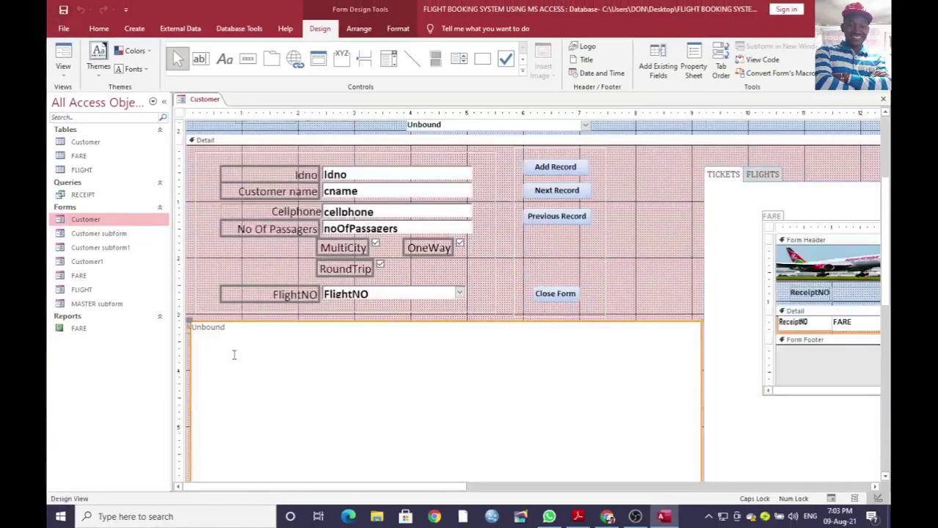
click(693, 64)
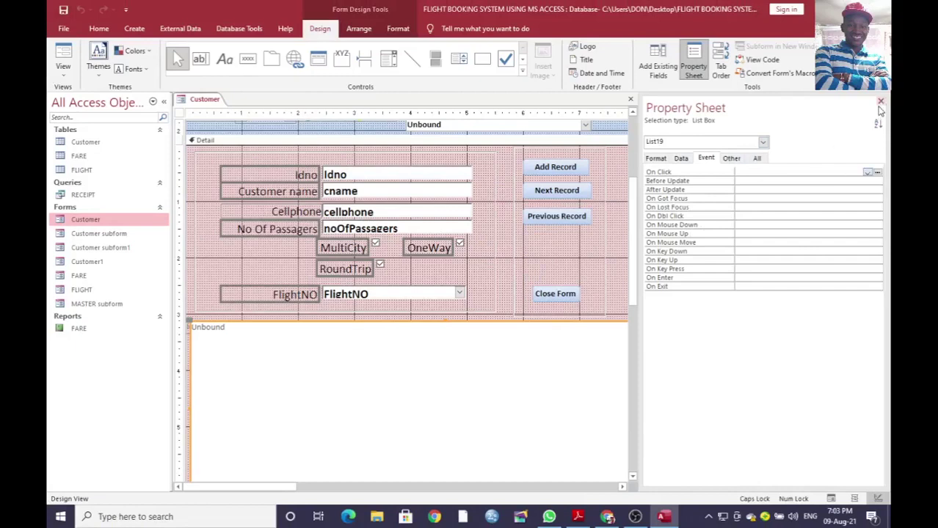
click(880, 102)
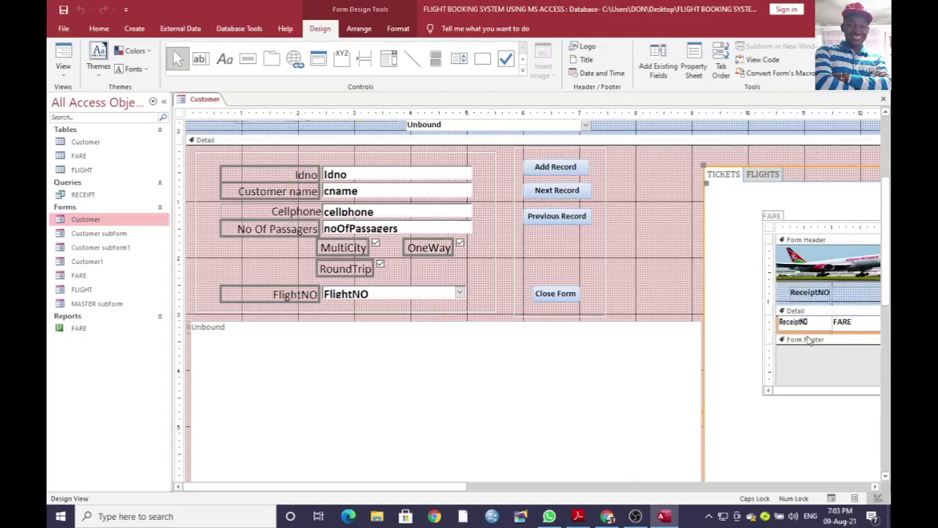
right_click(207, 102)
click(231, 126)
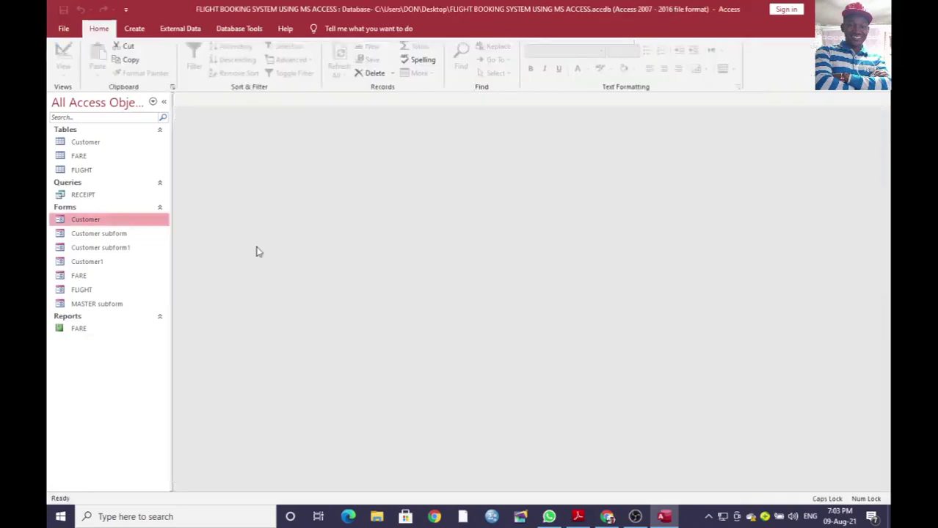